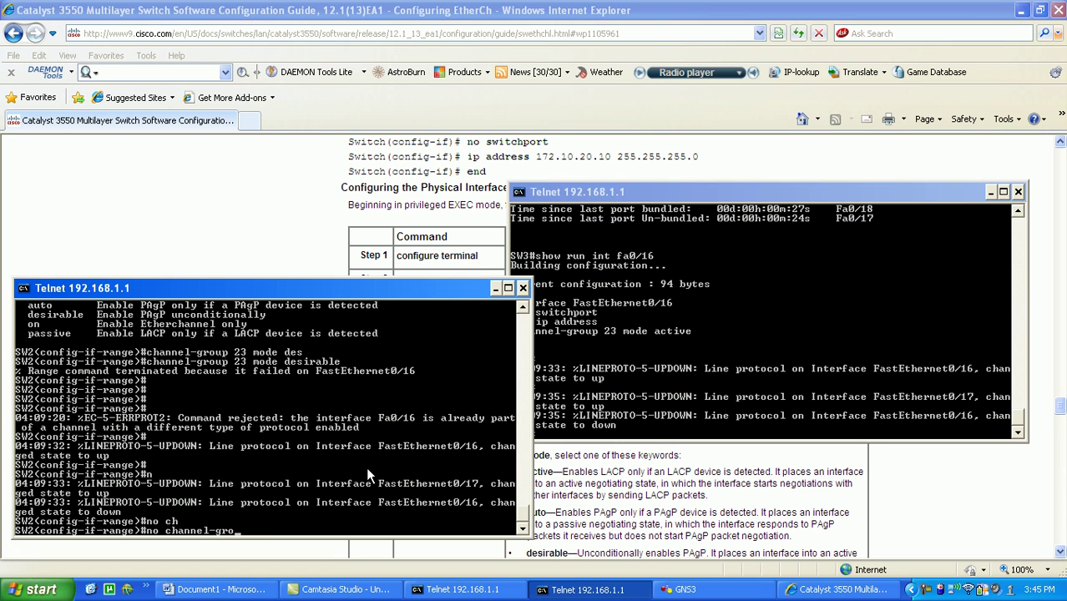
Step: Remove LACP 'channel-group 23 mode active' from SW2's bundled ports
{"action": "type", "text": "up"}
{"action": "key", "text": "Return"}
{"action": "key", "text": "Up"}
{"action": "type", "text": "23 mod"}
{"action": "key", "text": "Return"}
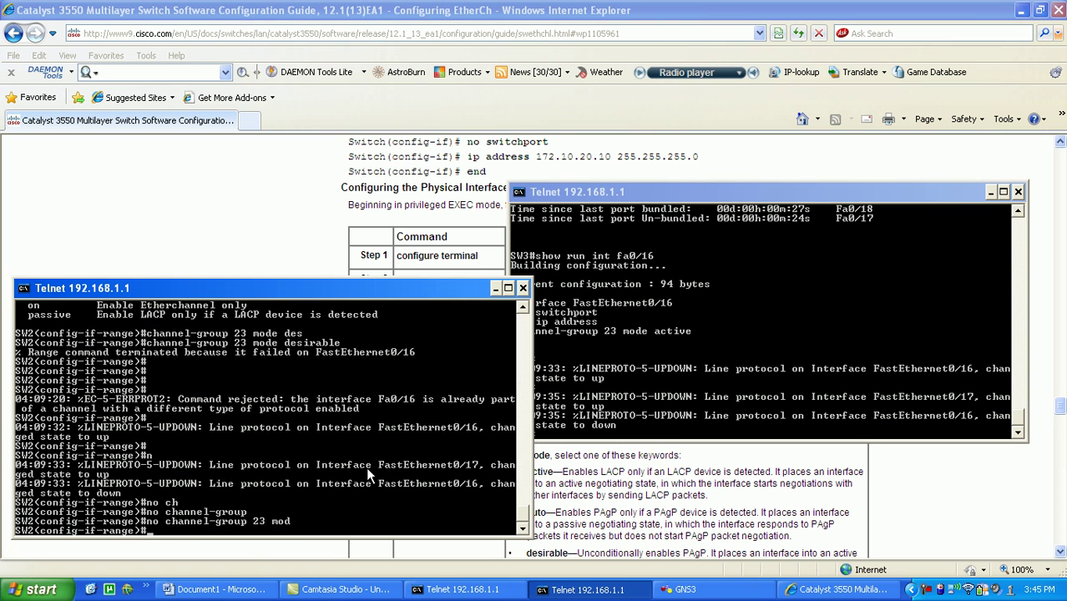
{"action": "key", "text": "Up"}
{"action": "type", "text": "e"}
{"action": "key", "text": "Return"}
{"action": "key", "text": "Up"}
{"action": "type", "text": "act"}
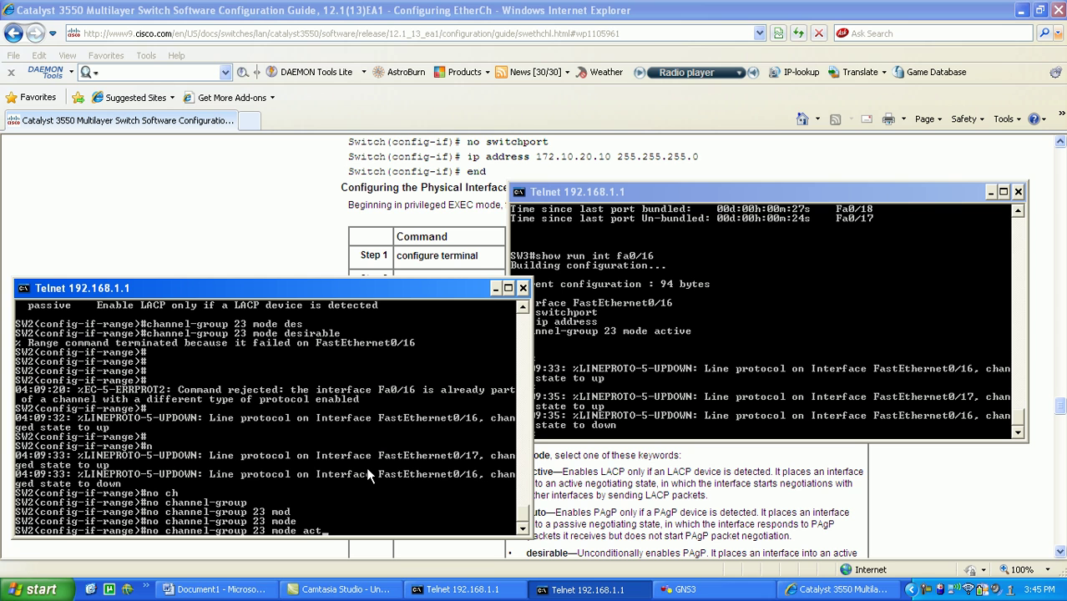
{"action": "type", "text": "ive"}
{"action": "key", "text": "Return"}
Step: Put SW2's ports in PAgP 'channel-group 23 mode desirable' and exit configuration with 'end'
{"action": "type", "text": "ch"}
{"action": "key", "text": "Tab"}
{"action": "type", "text": "a"}
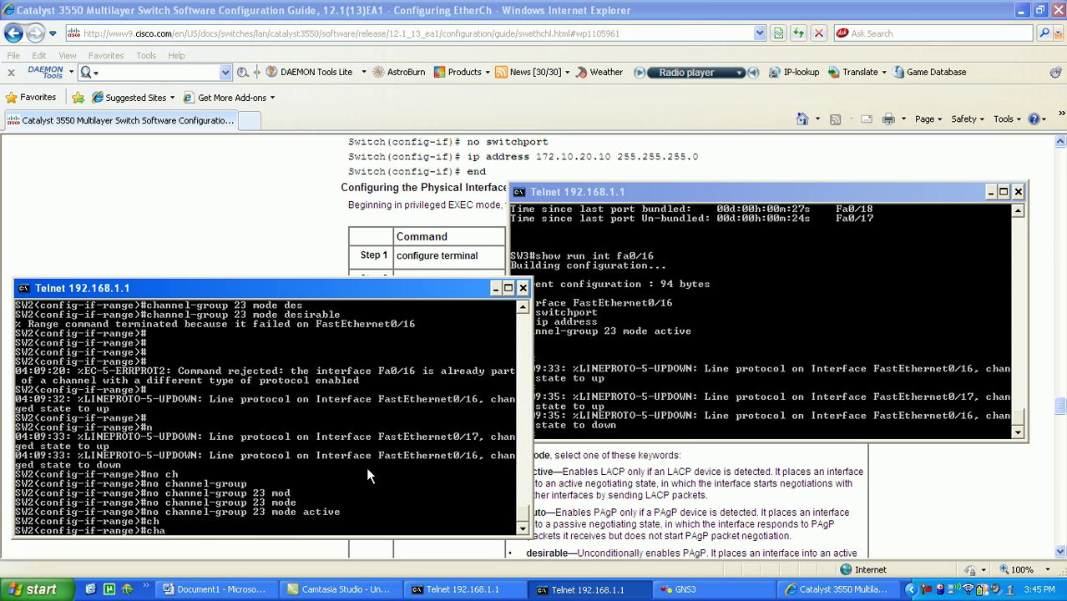
{"action": "type", "text": "nnel-"}
{"action": "key", "text": "Tab"}
{"action": "type", "text": "grou"}
{"action": "key", "text": "Tab"}
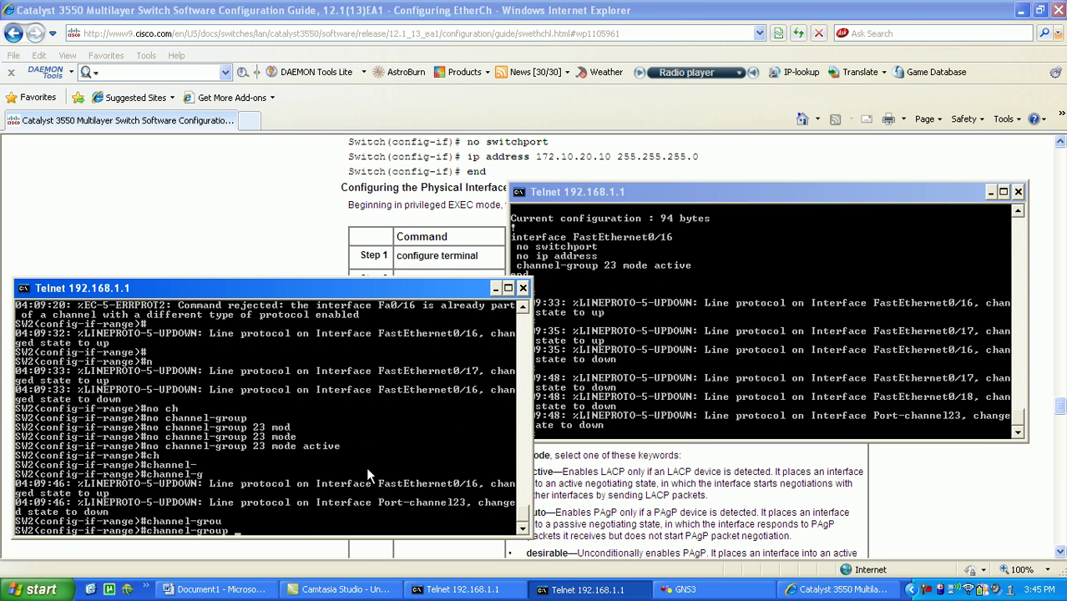
{"action": "type", "text": "23 mod"}
{"action": "key", "text": "Return"}
{"action": "type", "text": "chan"}
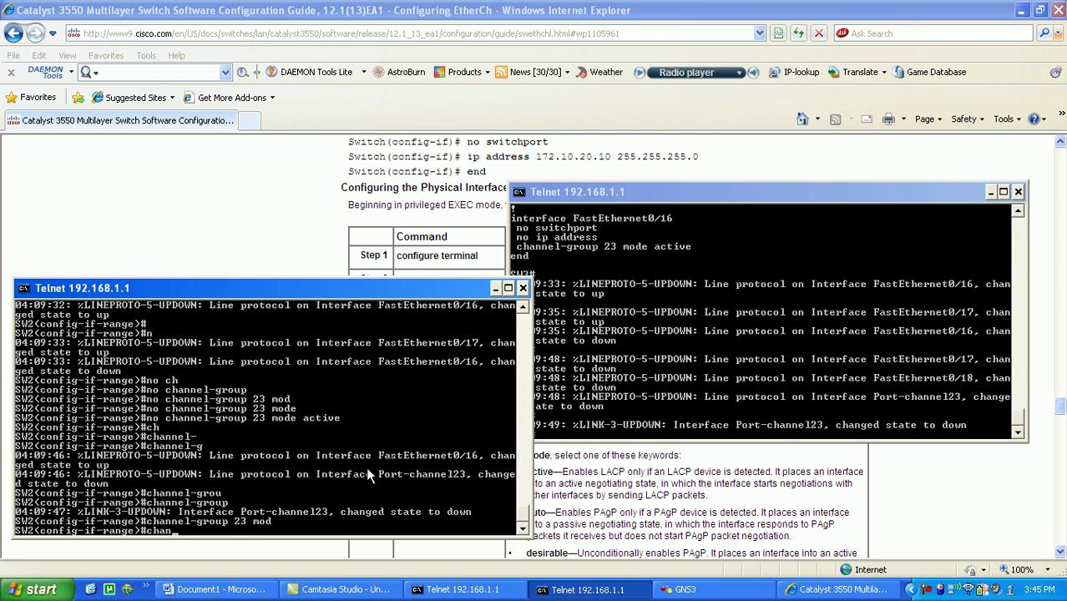
{"action": "key", "text": "Up"}
{"action": "type", "text": "e des"}
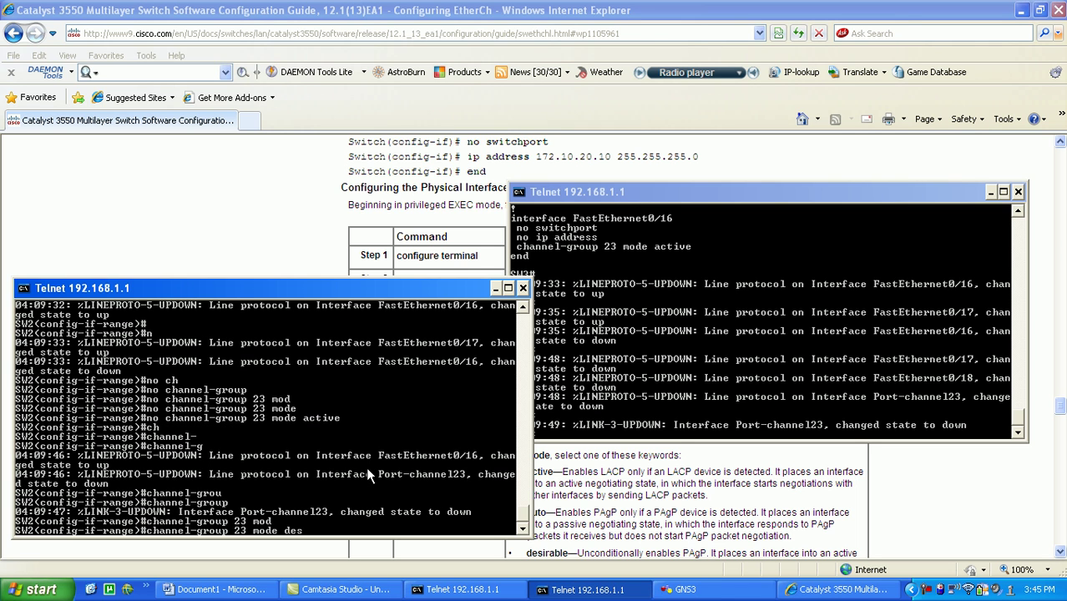
{"action": "key", "text": "Tab"}
{"action": "type", "text": "?"}
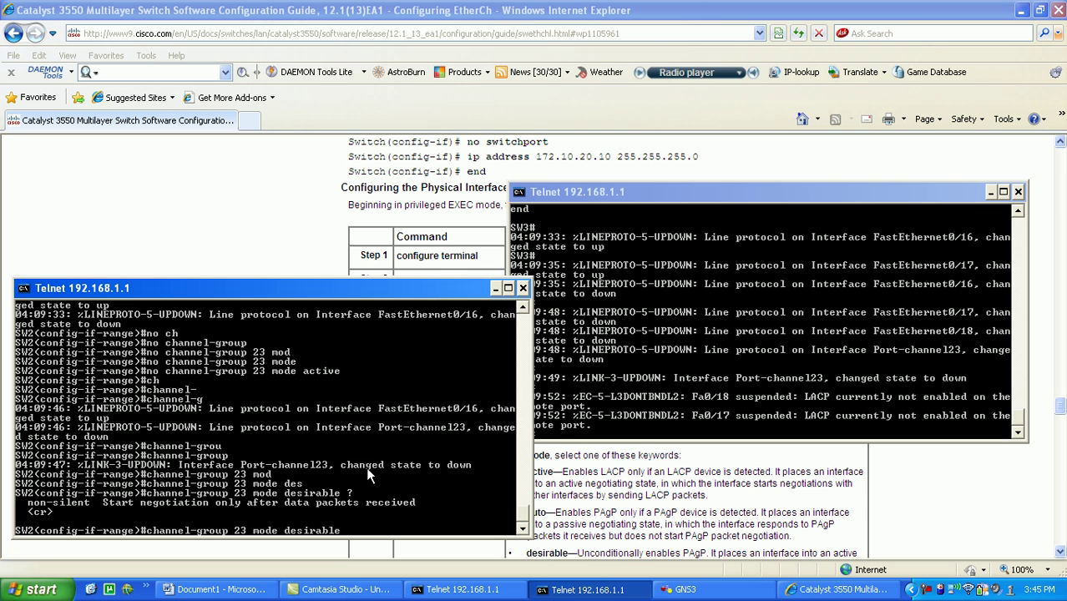
{"action": "key", "text": "Return"}
{"action": "key", "text": "Return"}
{"action": "key", "text": "Return"}
{"action": "key", "text": "Return"}
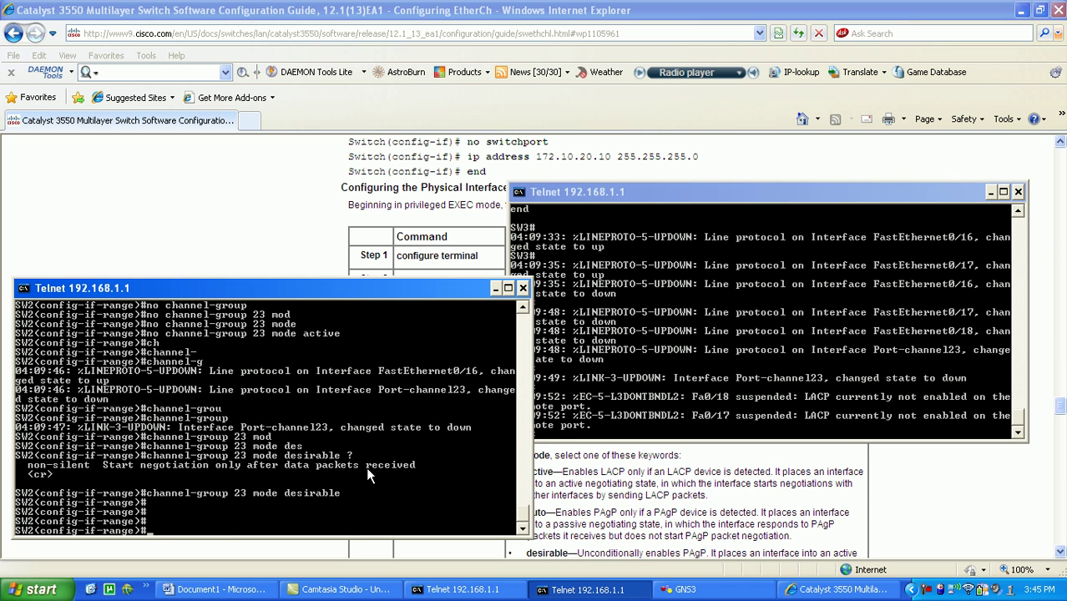
{"action": "type", "text": "END"}
{"action": "key", "text": "Return"}
{"action": "key", "text": "Return"}
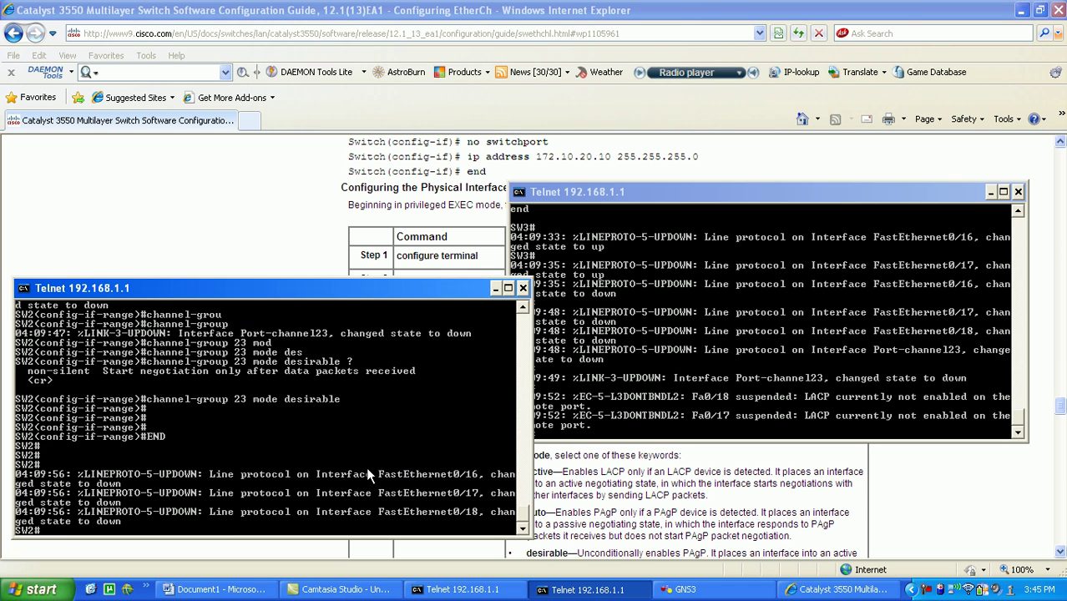
Step: On SW3, enter global configuration and select interface range Fa0/16-18
{"action": "left_click", "coordinate": [692, 338]}
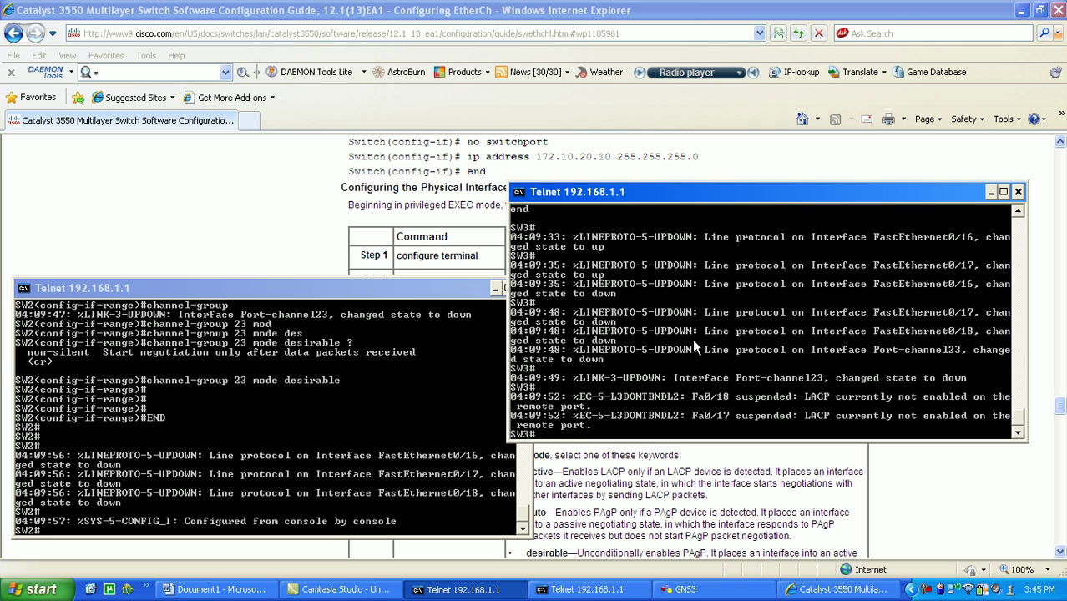
{"action": "key", "text": "Return"}
{"action": "key", "text": "Return"}
{"action": "key", "text": "Return"}
{"action": "type", "text": "config t"}
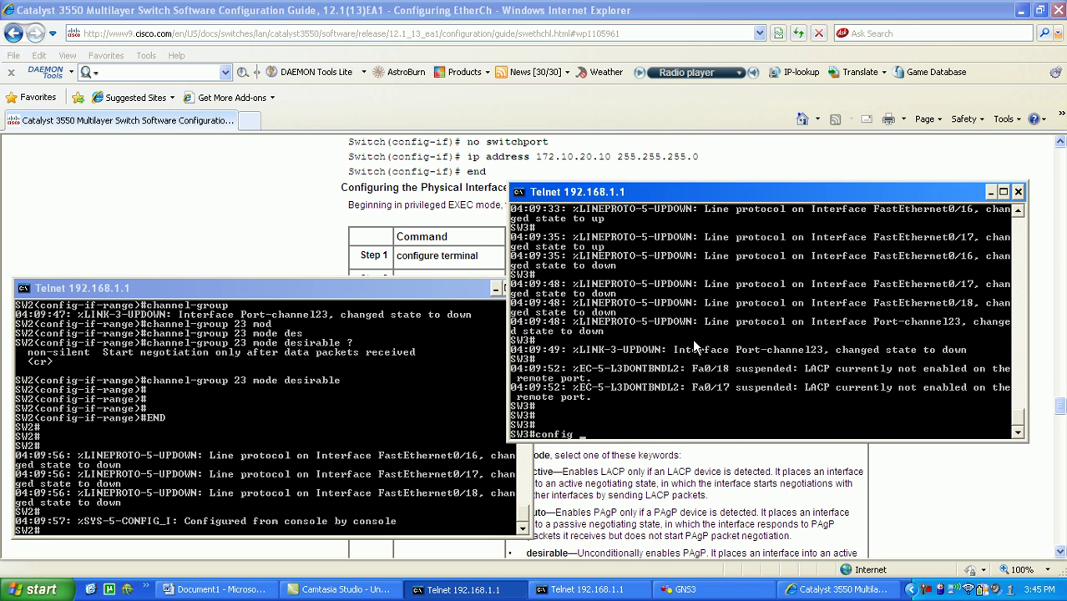
{"action": "key", "text": "Return"}
{"action": "type", "text": "int ran"}
{"action": "key", "text": "Tab"}
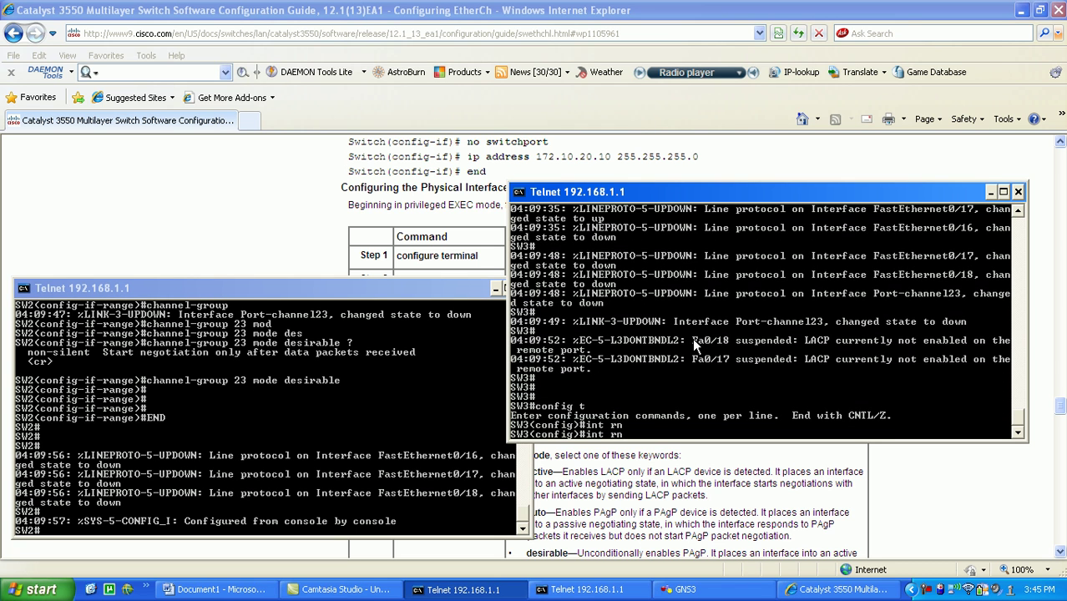
{"action": "key", "text": "BackSpace"}
{"action": "type", "text": "an"}
{"action": "key", "text": "Tab"}
{"action": "type", "text": "fa0/16-18"}
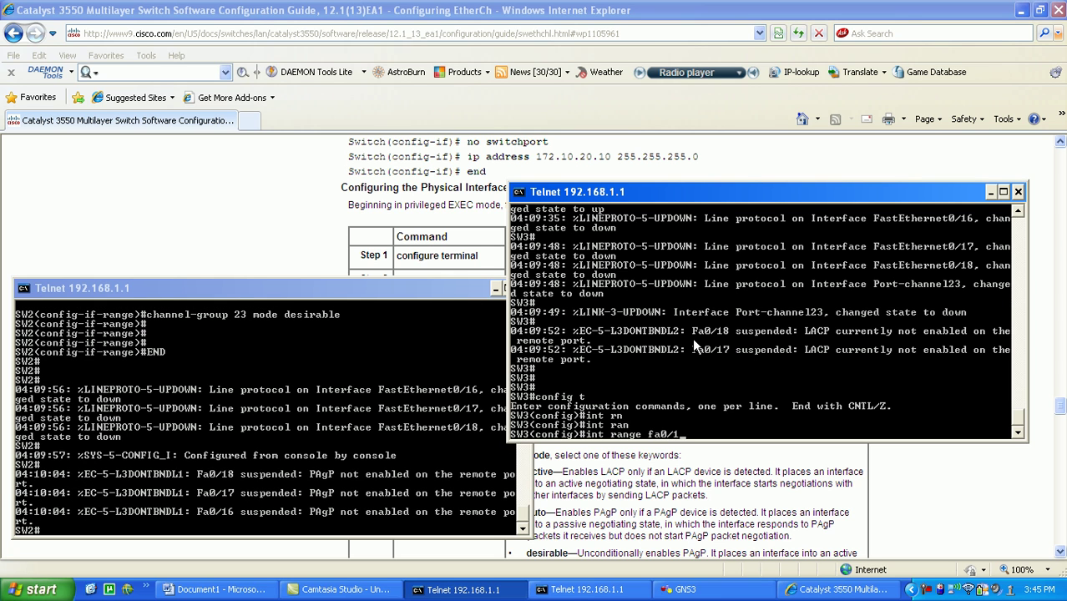
{"action": "key", "text": "Return"}
Step: Remove 'channel-group 23 mode active' from SW3's Fa0/16-18
{"action": "type", "text": "no ch"}
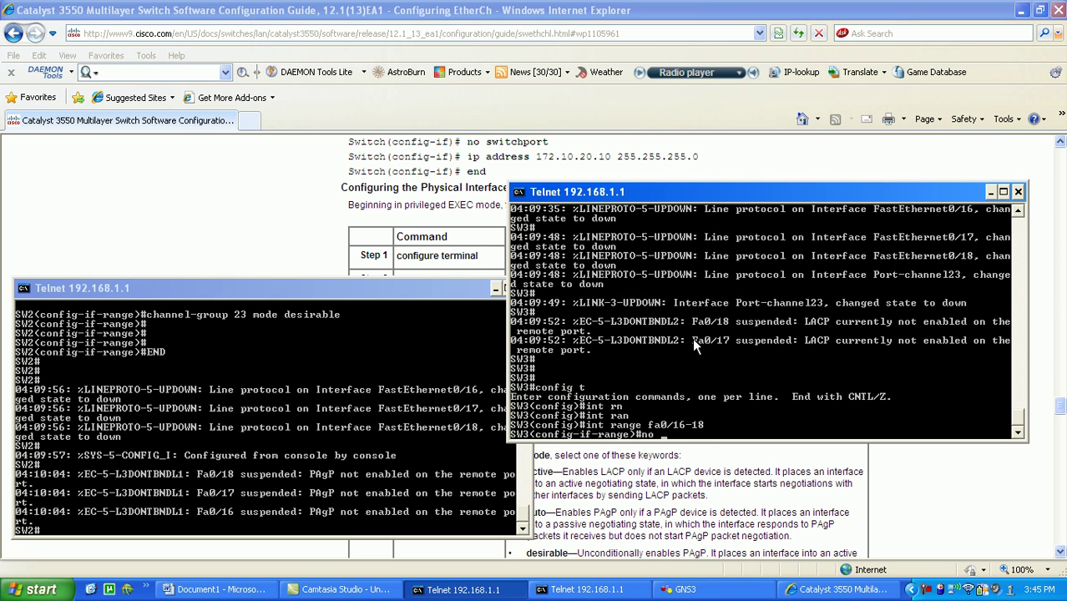
{"action": "key", "text": "Tab"}
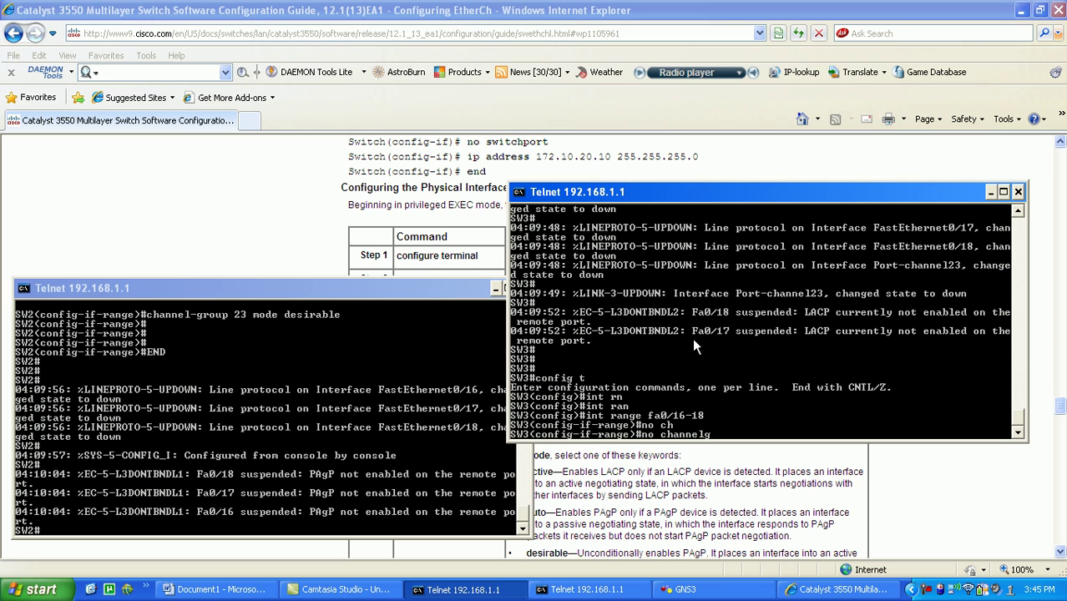
{"action": "type", "text": "grou"}
{"action": "key", "text": "Tab"}
{"action": "type", "text": "23"}
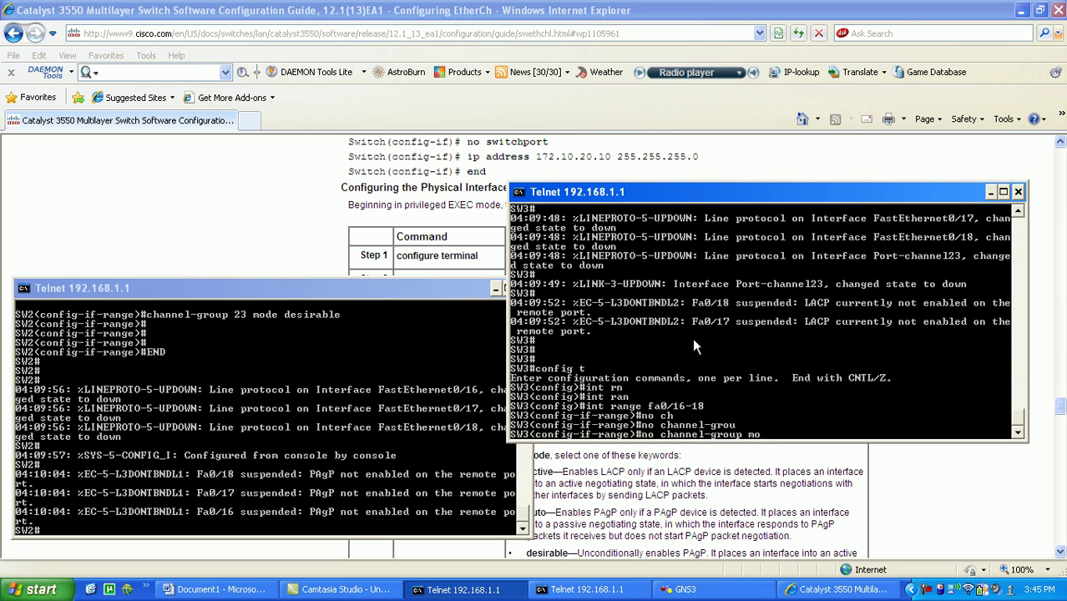
{"action": "type", "text": " mod"}
{"action": "key", "text": "Tab"}
{"action": "key", "text": "Tab"}
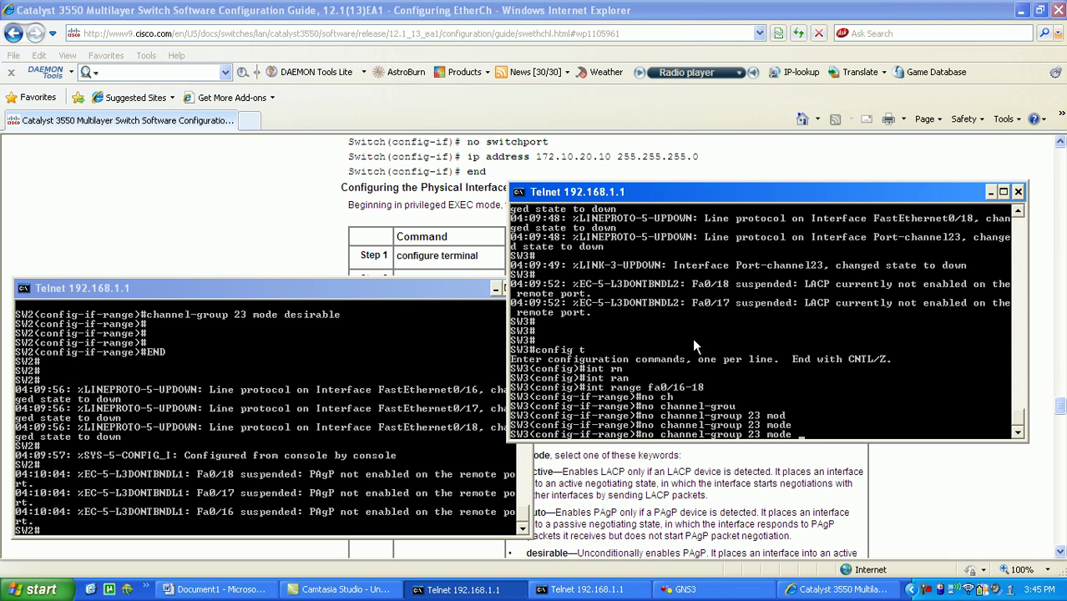
{"action": "type", "text": "active"}
{"action": "key", "text": "Return"}
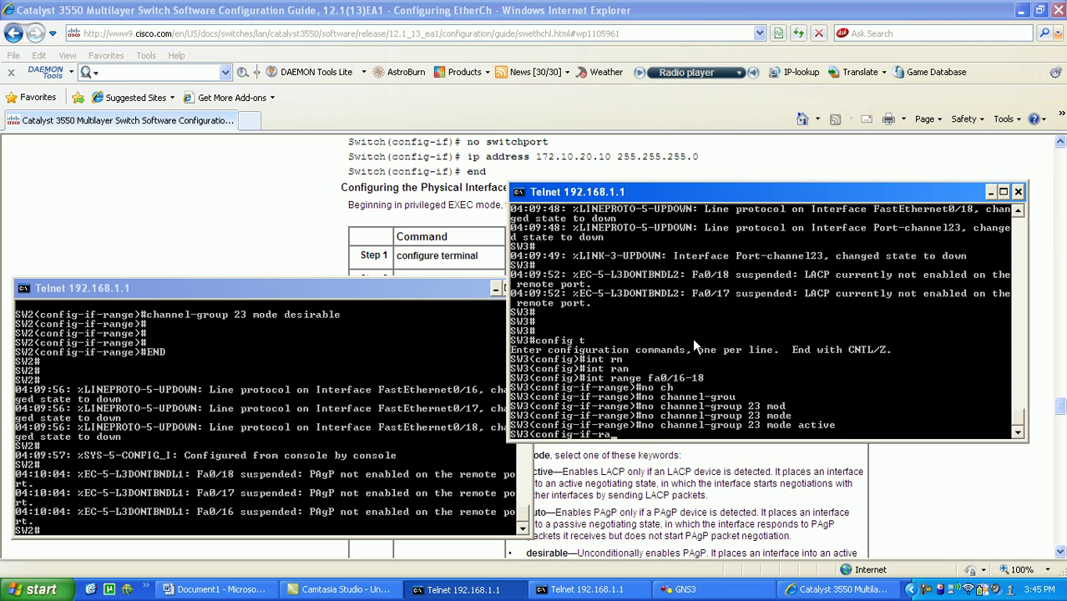
Step: Start entering 'channel-group 23 mode' on SW3's ports
{"action": "type", "text": "cha"}
{"action": "key", "text": "Tab"}
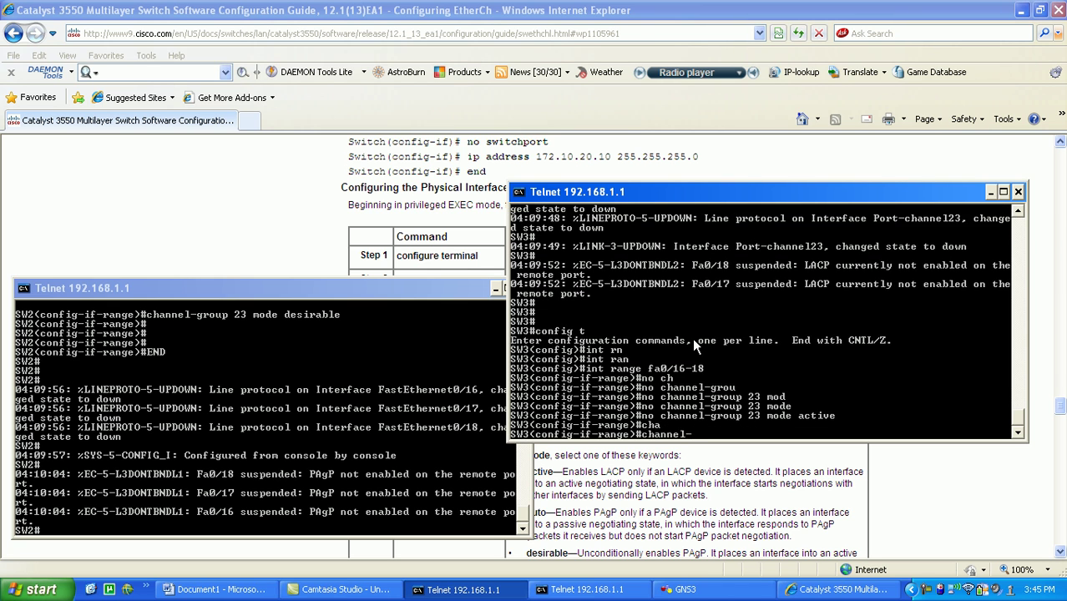
{"action": "type", "text": "gr"}
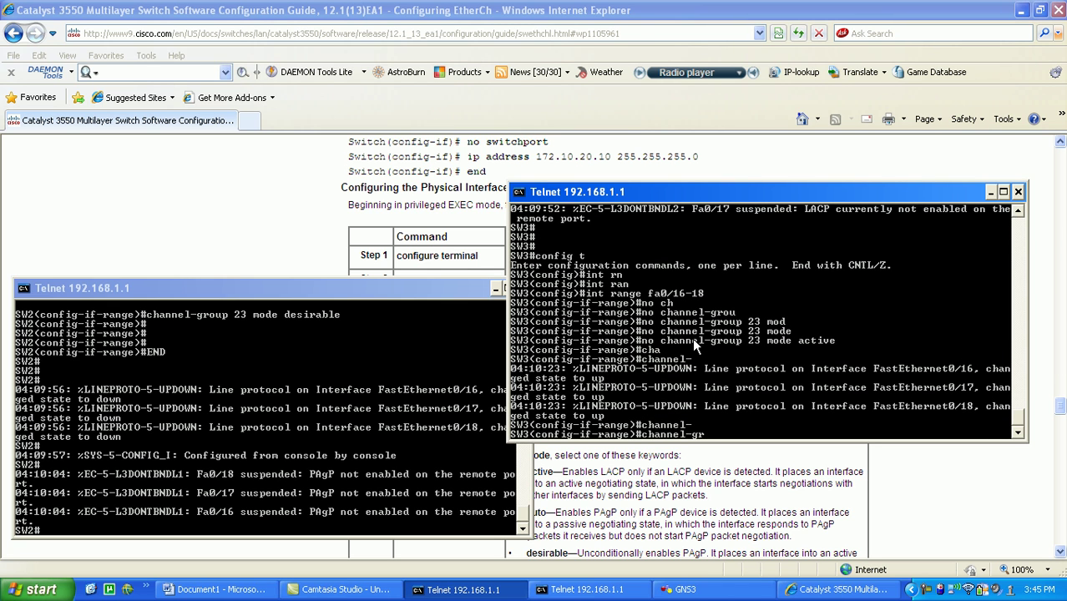
{"action": "type", "text": "ou"}
{"action": "key", "text": "Tab"}
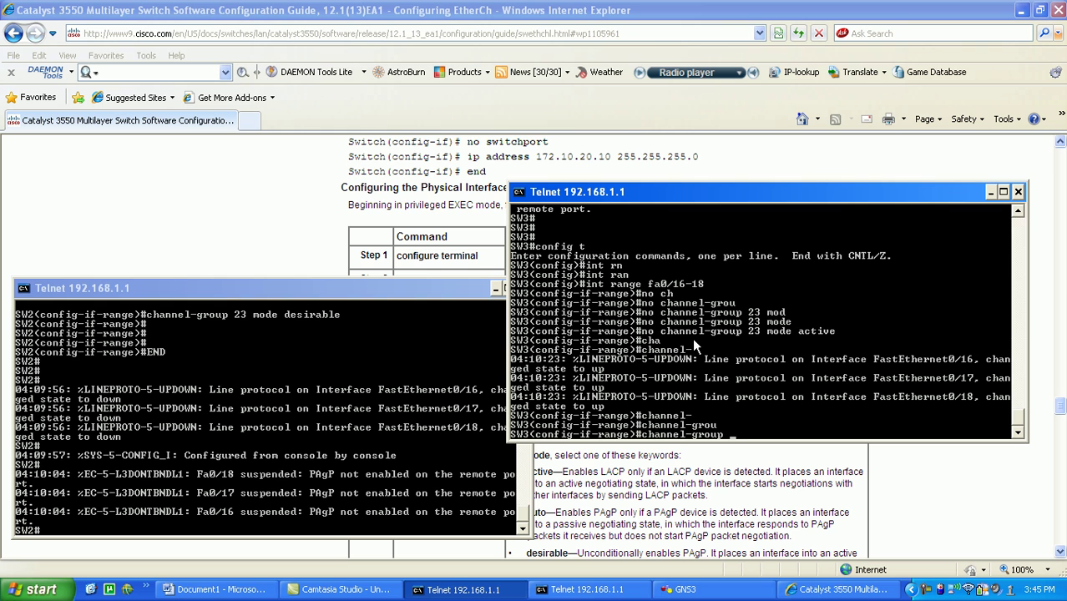
{"action": "type", "text": "23 mod"}
{"action": "key", "text": "Tab"}
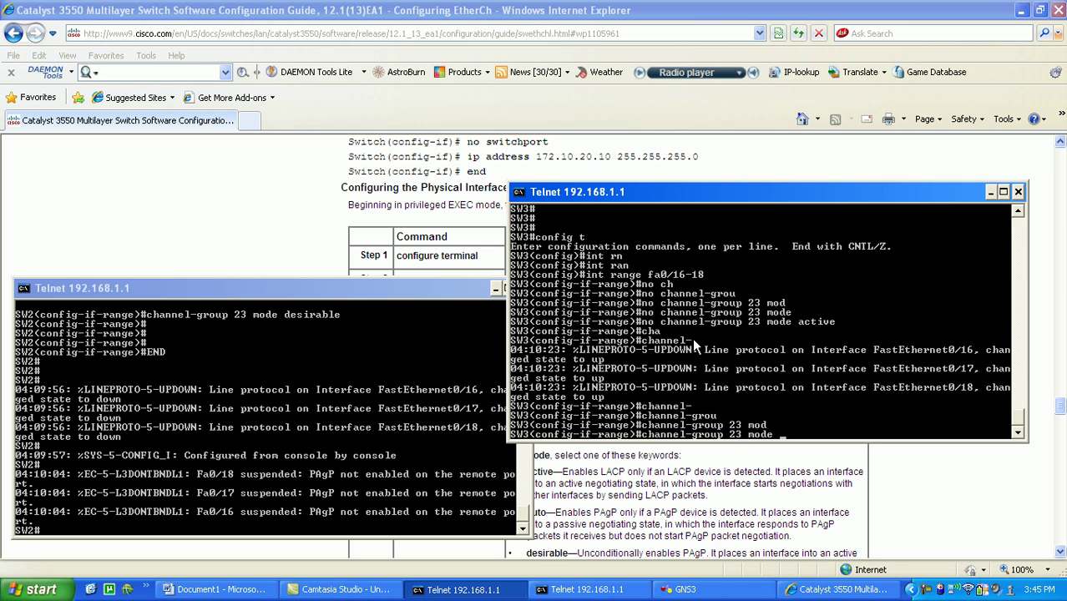
Step: Show SW3's channel-group 23 mode options (active, auto, desirable, on, passive) with '?'
{"action": "type", "text": "?"}
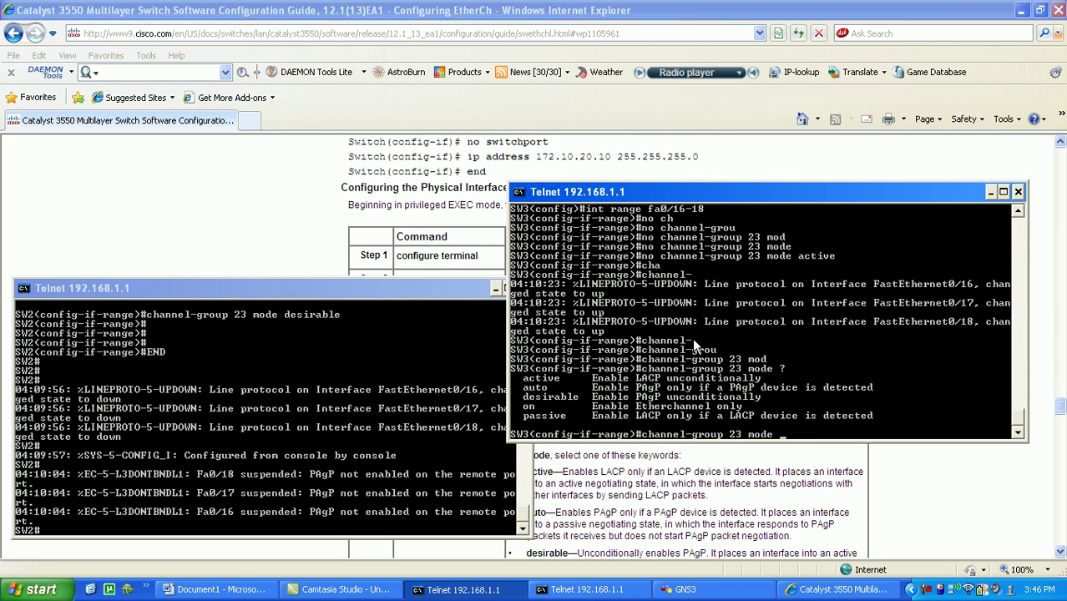
Step: Set SW3's ports to 'channel-group 23 mode auto', exit configuration, and wait for Port-channel23 up
{"action": "type", "text": "au"}
{"action": "key", "text": "Tab"}
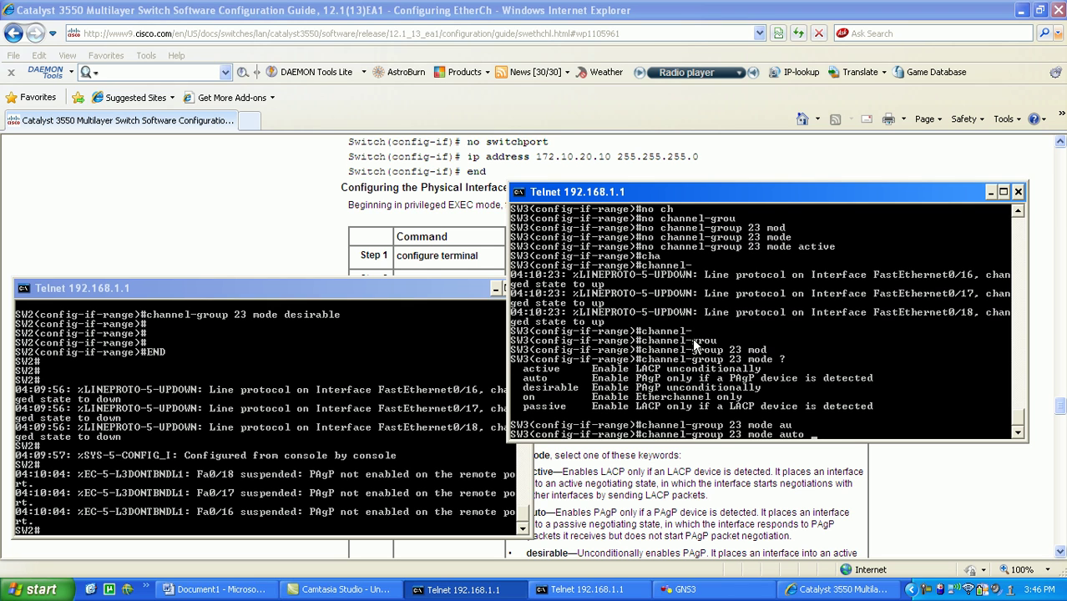
{"action": "key", "text": "Return"}
{"action": "key", "text": "Return"}
{"action": "key", "text": "Return"}
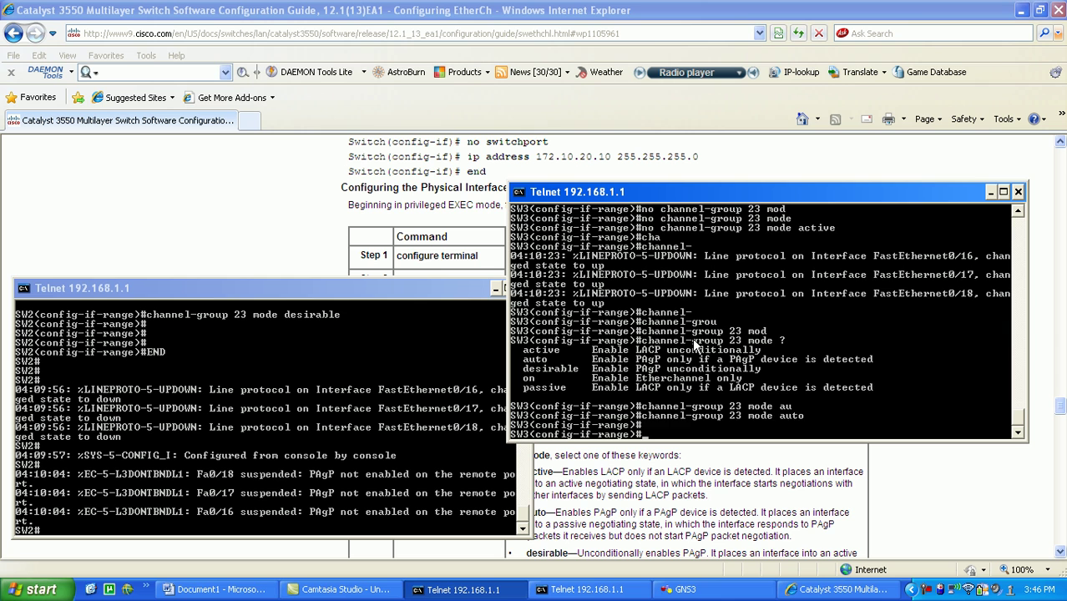
{"action": "type", "text": "end"}
{"action": "key", "text": "Return"}
{"action": "key", "text": "Return"}
{"action": "key", "text": "Return"}
{"action": "key", "text": "Return"}
{"action": "key", "text": "Return"}
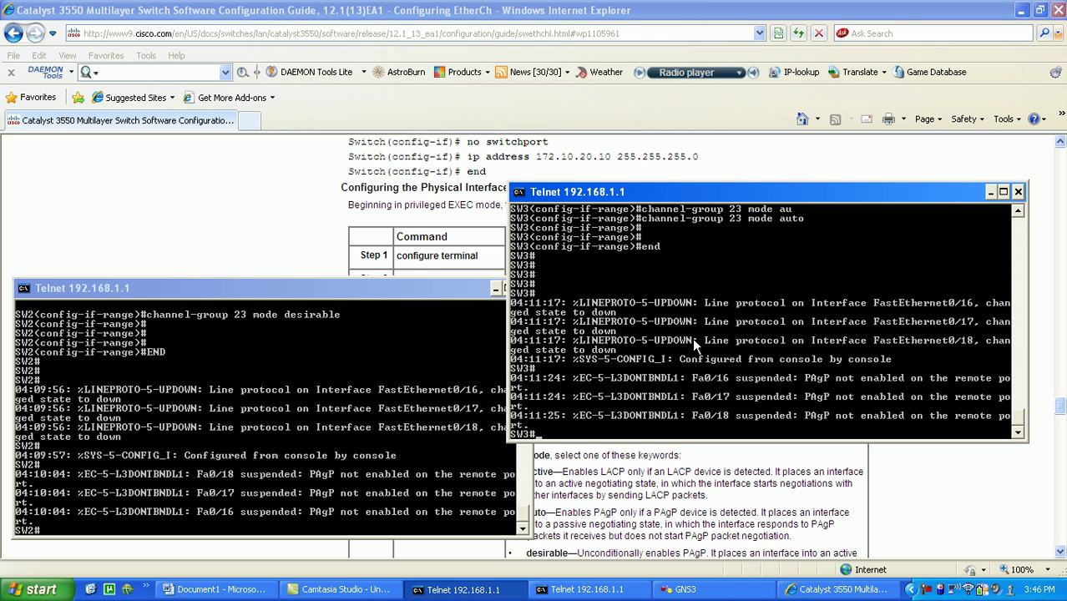
{"action": "key", "text": "Return"}
{"action": "key", "text": "Return"}
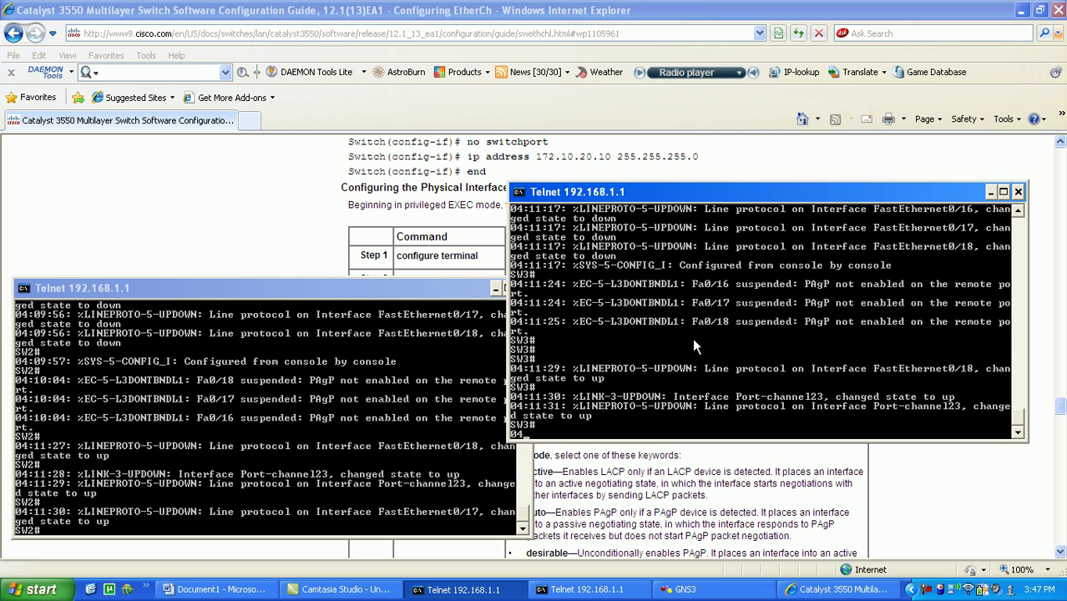
{"action": "key", "text": "Return"}
{"action": "key", "text": "Return"}
{"action": "key", "text": "Return"}
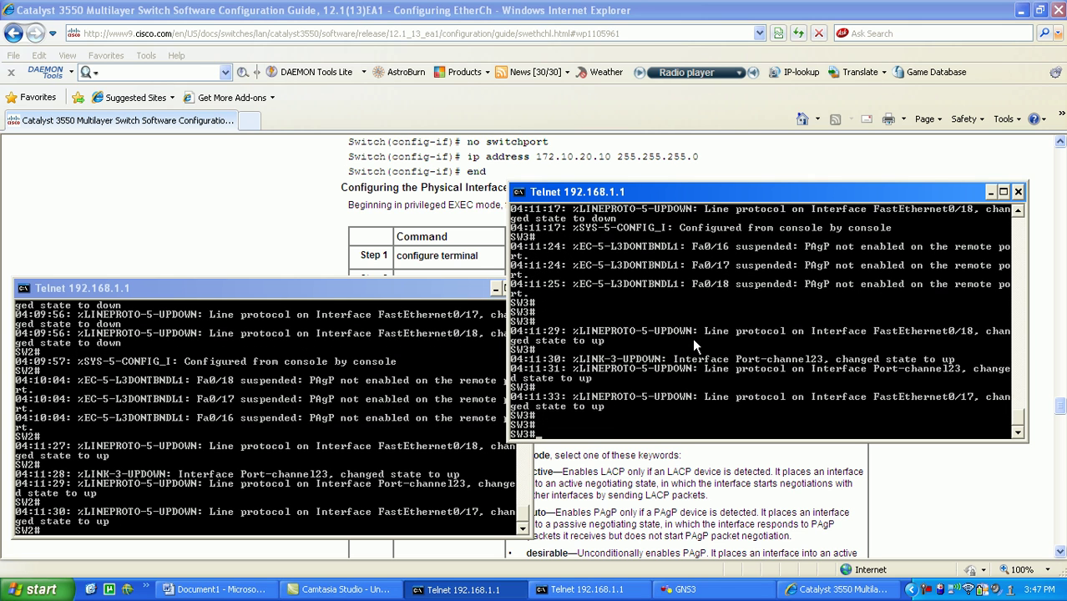
{"action": "type", "text": "show"}
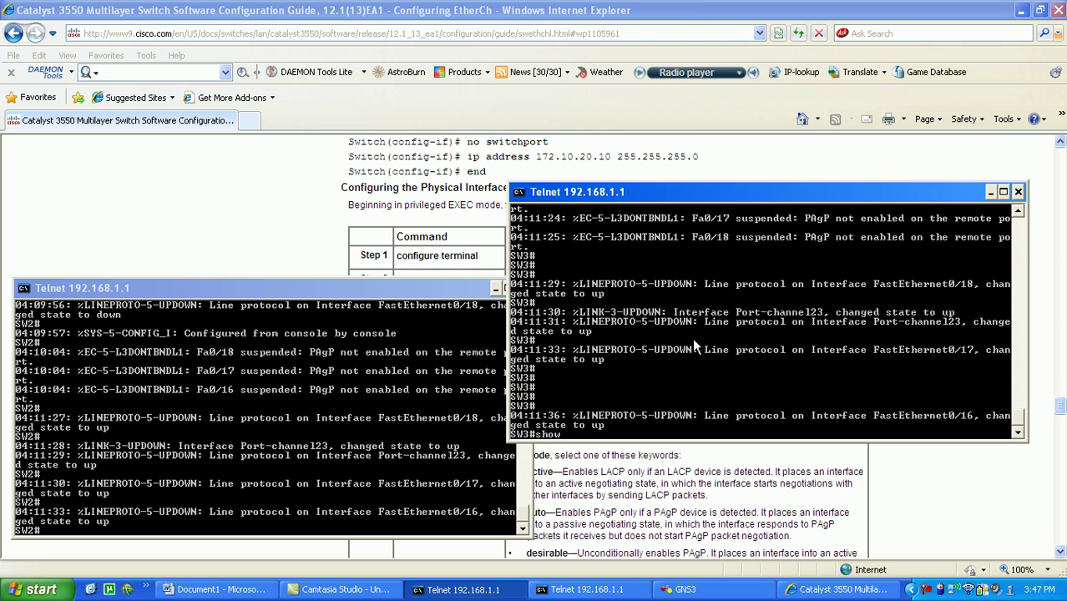
{"action": "type", "text": " int po23 ether"}
Step: Show SW3's Port-channel23 EtherChannel details with 'show int po23 etherchannel'
{"action": "key", "text": "Tab"}
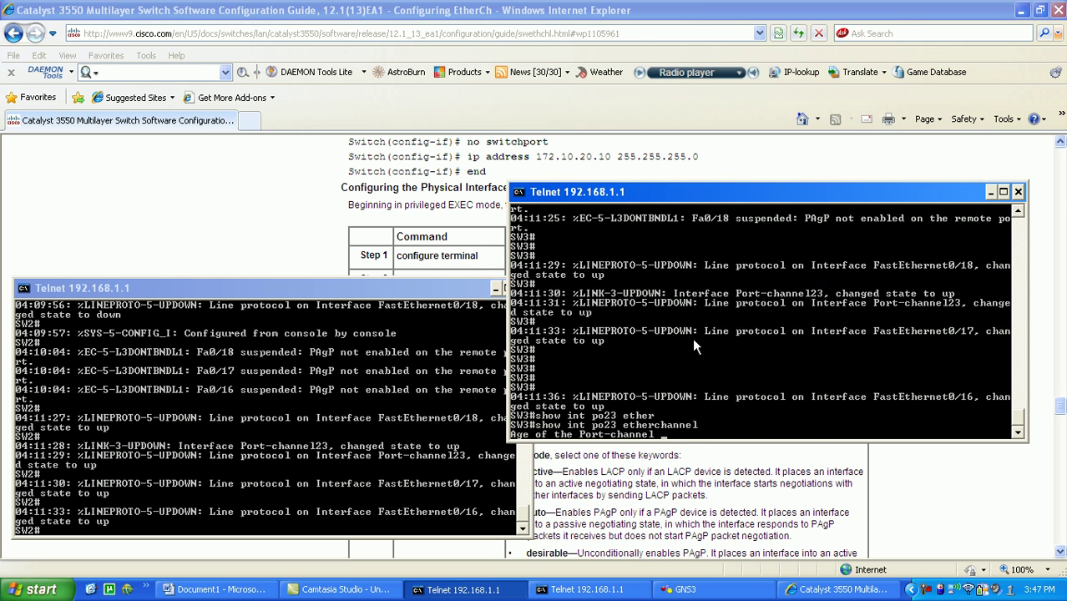
{"action": "key", "text": "Return"}
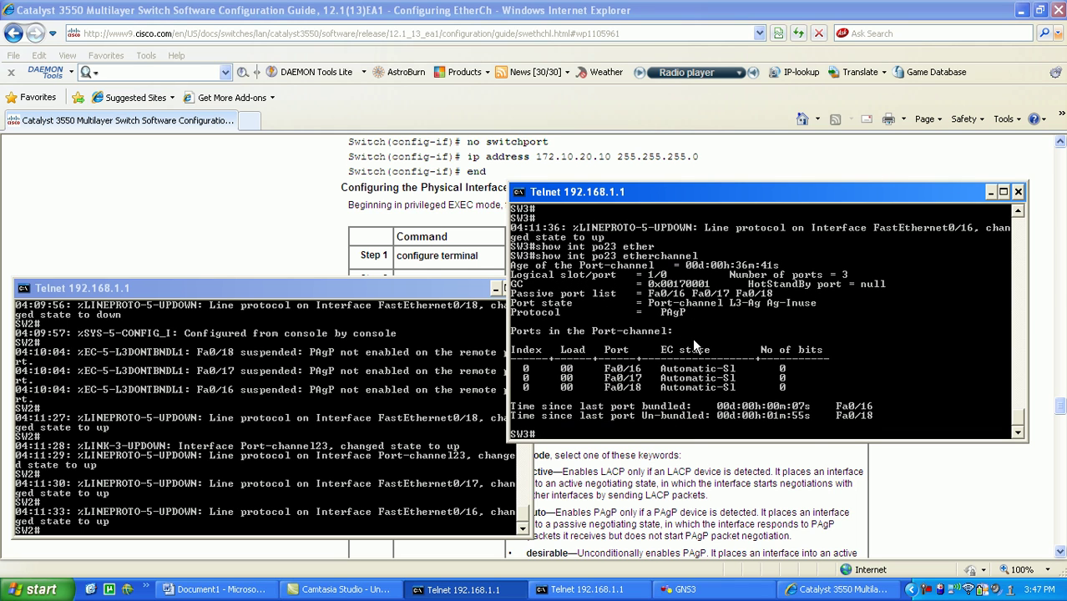
{"action": "key", "text": "Return"}
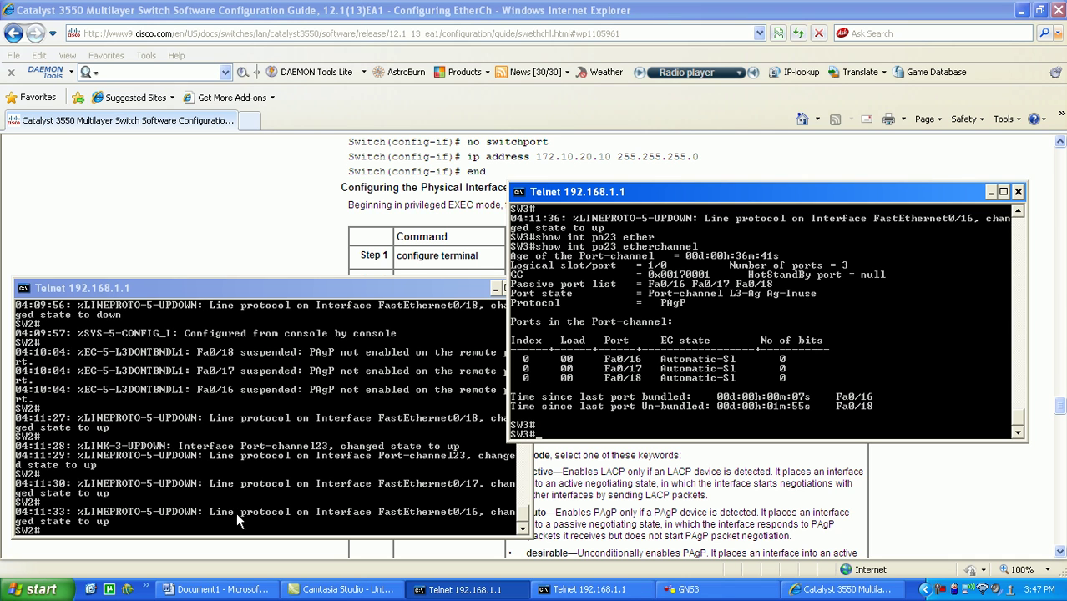
Step: Show SW2's Port-channel23 EtherChannel details, listing Fa0/16–18 as PAgP Desirable-Sl
{"action": "left_click", "coordinate": [255, 456]}
{"action": "type", "text": "show "}
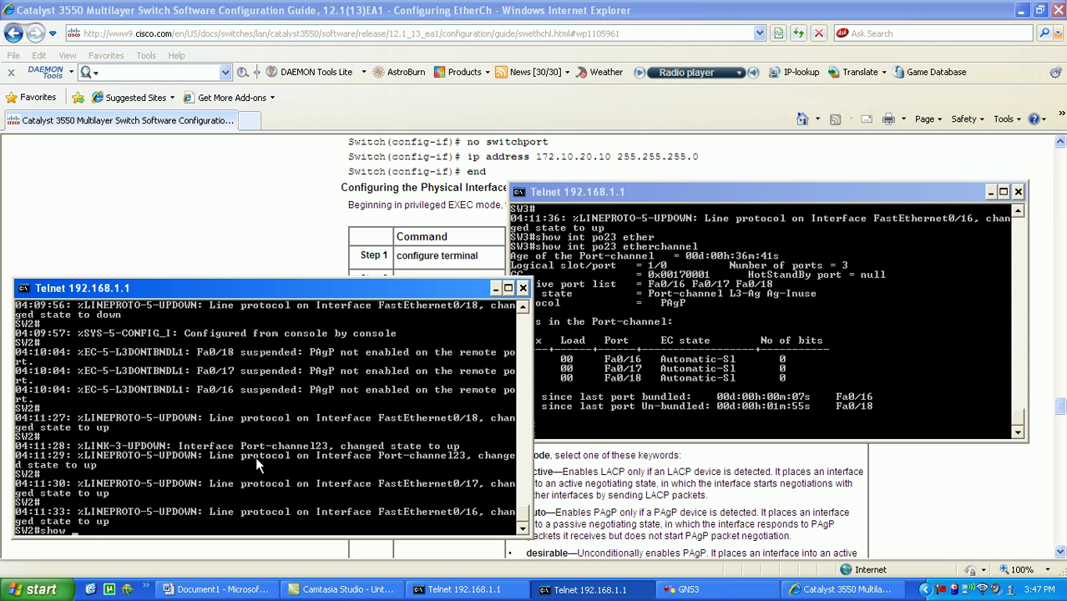
{"action": "type", "text": "int po23 ether"}
{"action": "key", "text": "Return"}
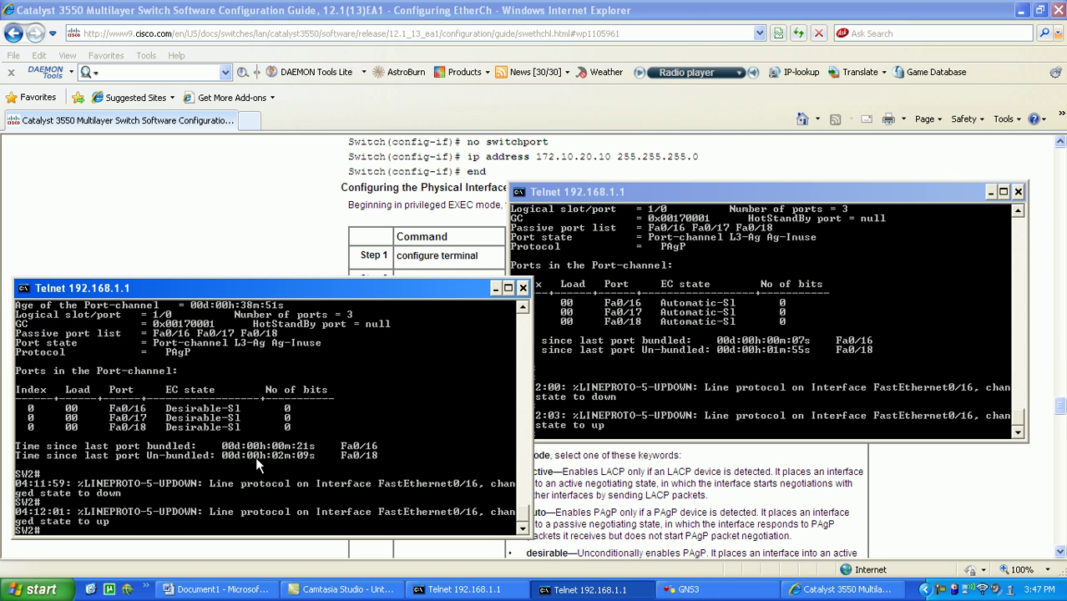
{"action": "key", "text": "Return"}
{"action": "key", "text": "Return"}
{"action": "key", "text": "Return"}
{"action": "key", "text": "Return"}
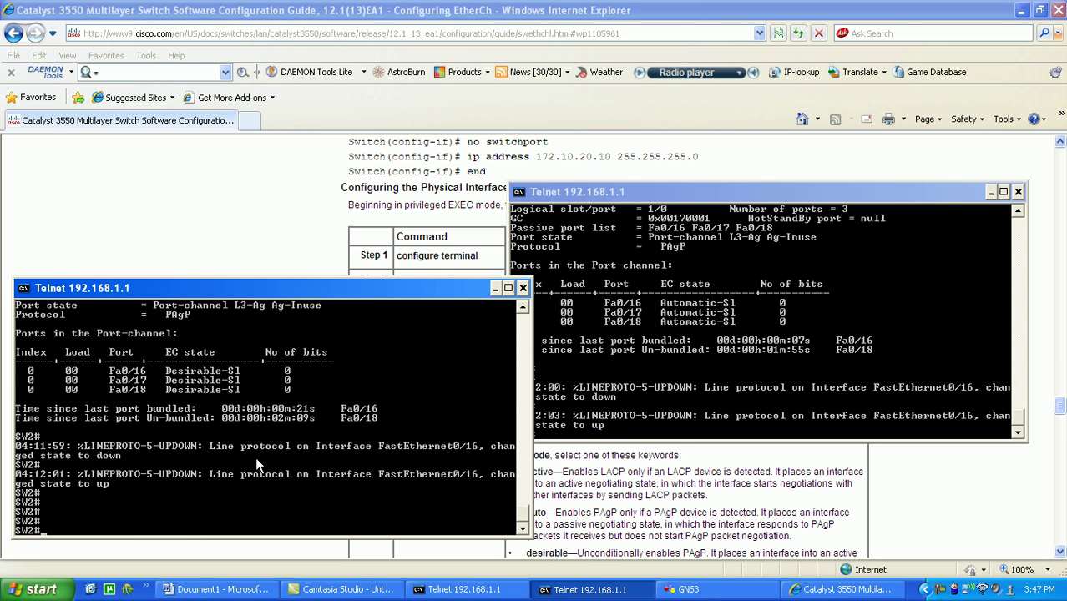
{"action": "type", "text": "show int po23 ether"}
{"action": "key", "text": "Return"}
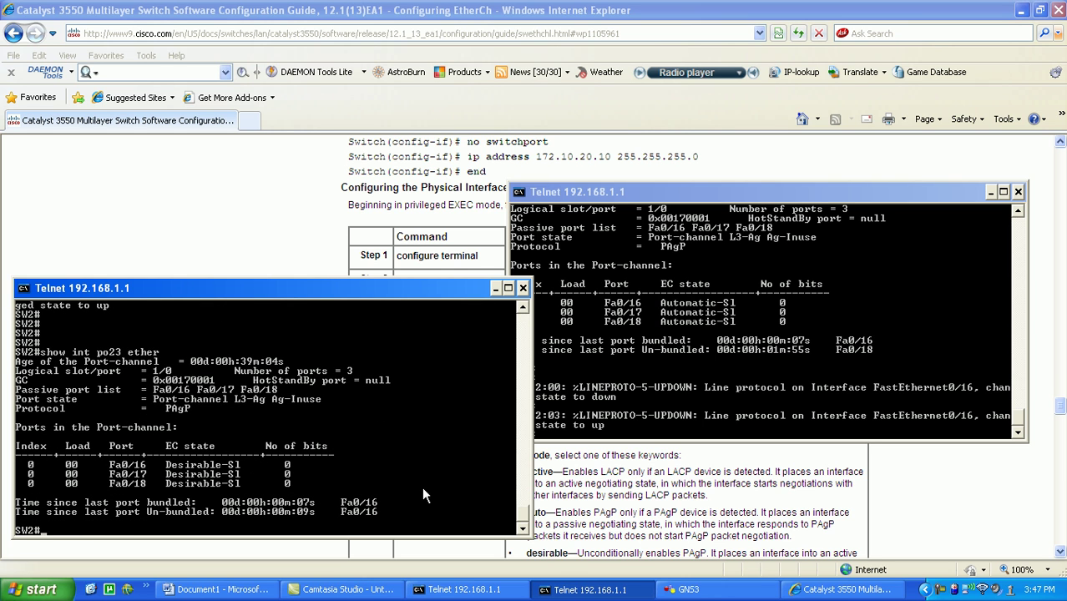
Step: Rerun the Port-channel23 EtherChannel summary on SW3, showing Fa0/16–18 Automatic-Sl
{"action": "left_click", "coordinate": [754, 314]}
{"action": "key", "text": "Up"}
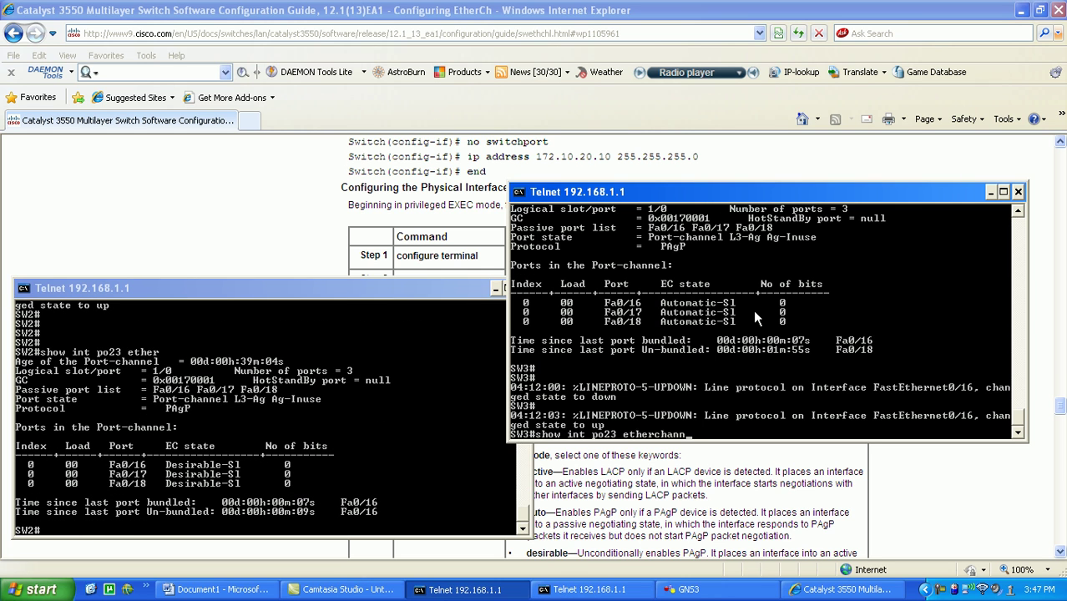
{"action": "key", "text": "Return"}
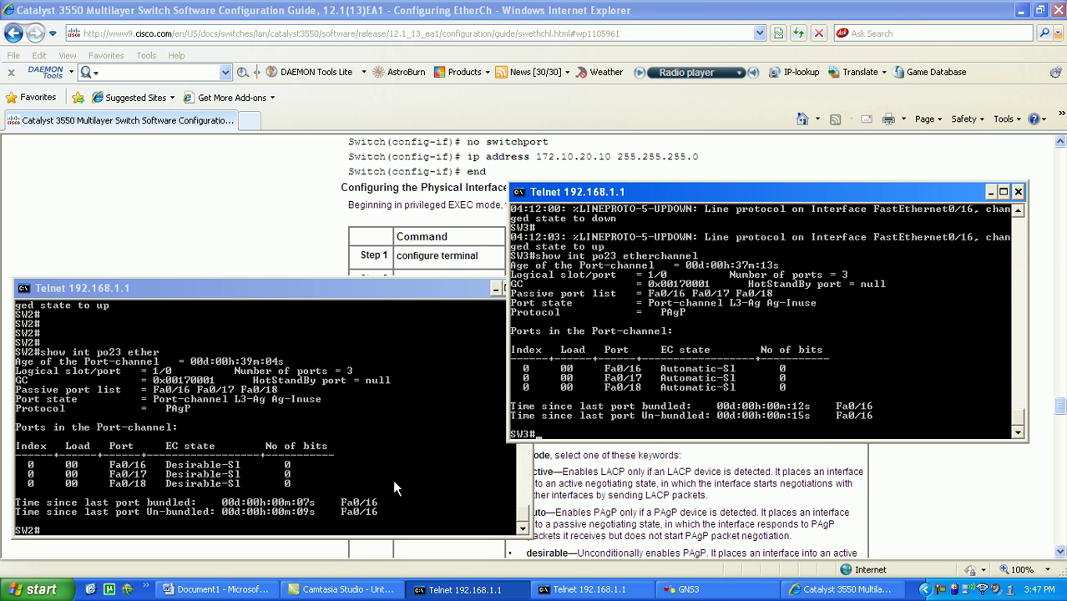
Step: Display SW2's full 'show int po23' output, reporting Port-channel23 up
{"action": "left_click", "coordinate": [270, 393]}
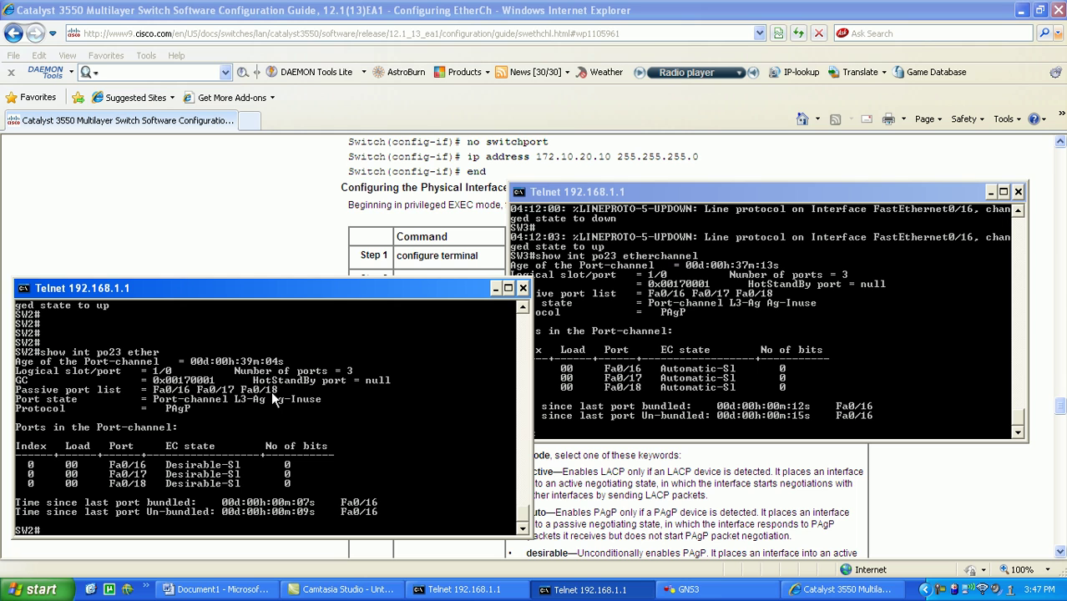
{"action": "type", "text": "show int po23"}
{"action": "key", "text": "Return"}
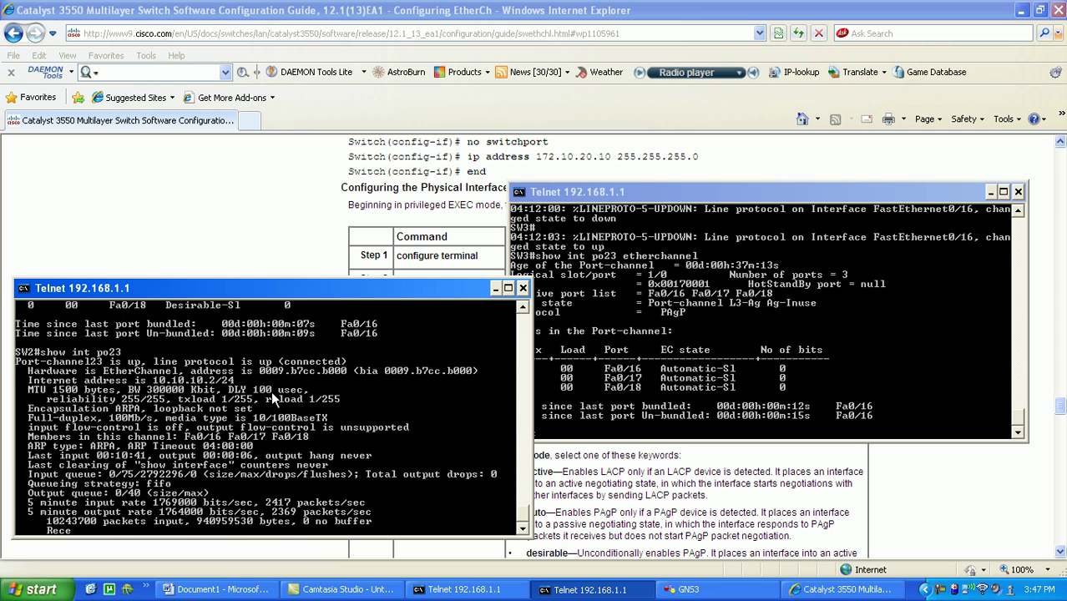
{"action": "key", "text": "space"}
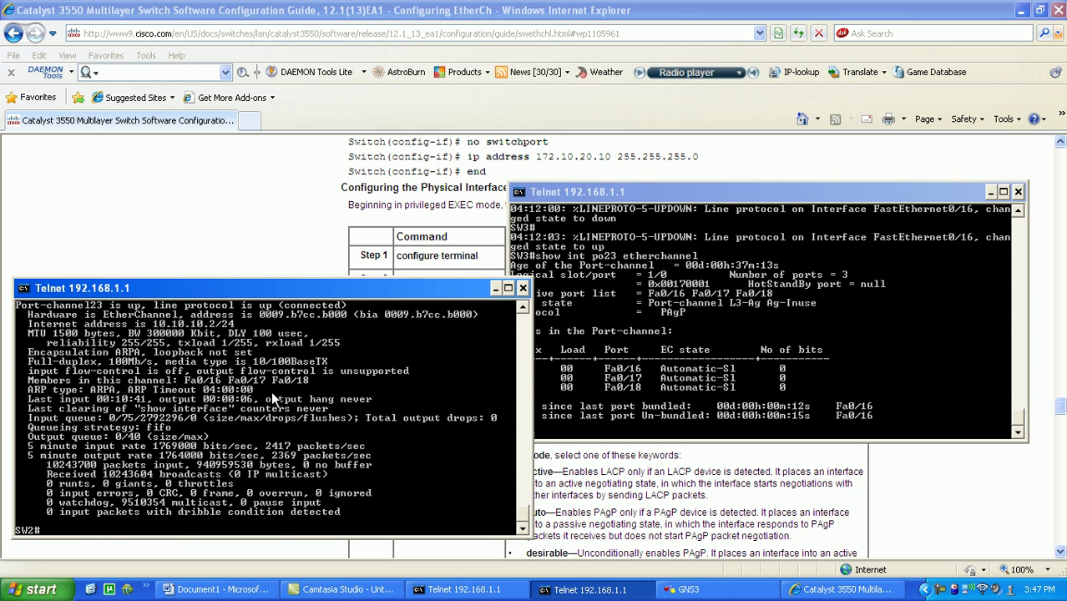
Step: Mark SW2's Internet address line 10.10.10.2/24 in the console
{"action": "right_click", "coordinate": [155, 345]}
{"action": "left_click", "coordinate": [171, 344]}
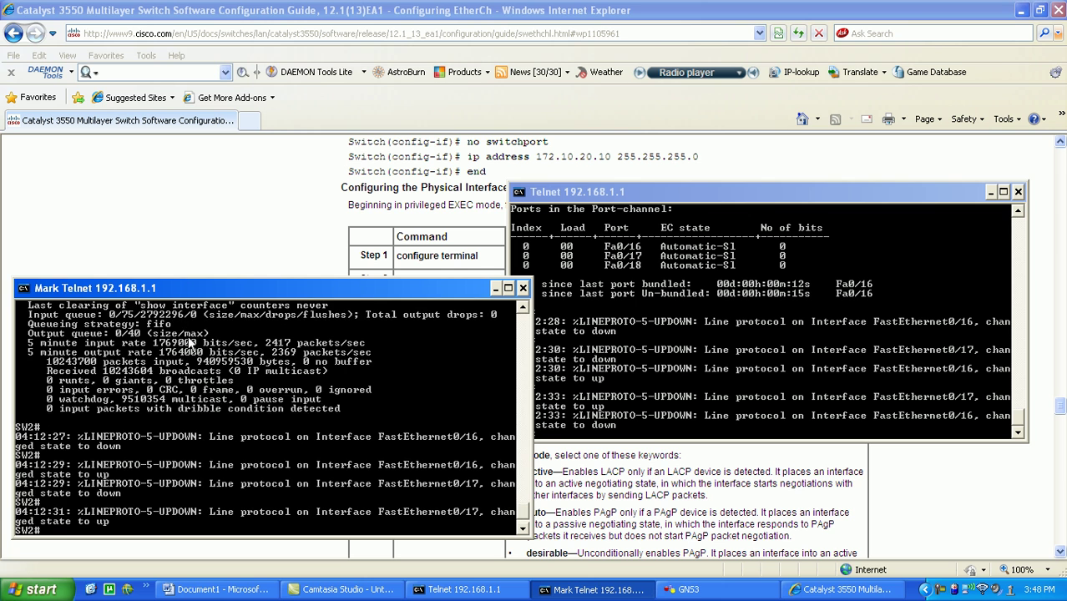
{"action": "scroll", "coordinate": [190, 342], "scroll_direction": "up", "scroll_amount": 5}
{"action": "scroll", "coordinate": [188, 338], "scroll_direction": "down", "scroll_amount": 3}
{"action": "scroll", "coordinate": [196, 348], "scroll_direction": "up", "scroll_amount": 3}
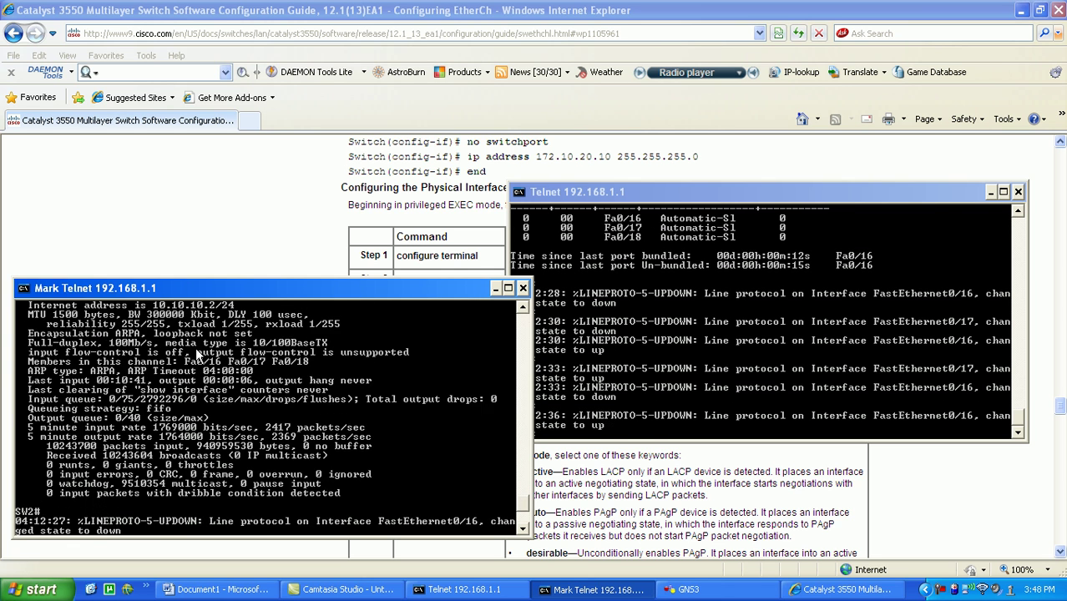
{"action": "scroll", "coordinate": [195, 350], "scroll_direction": "up", "scroll_amount": 3}
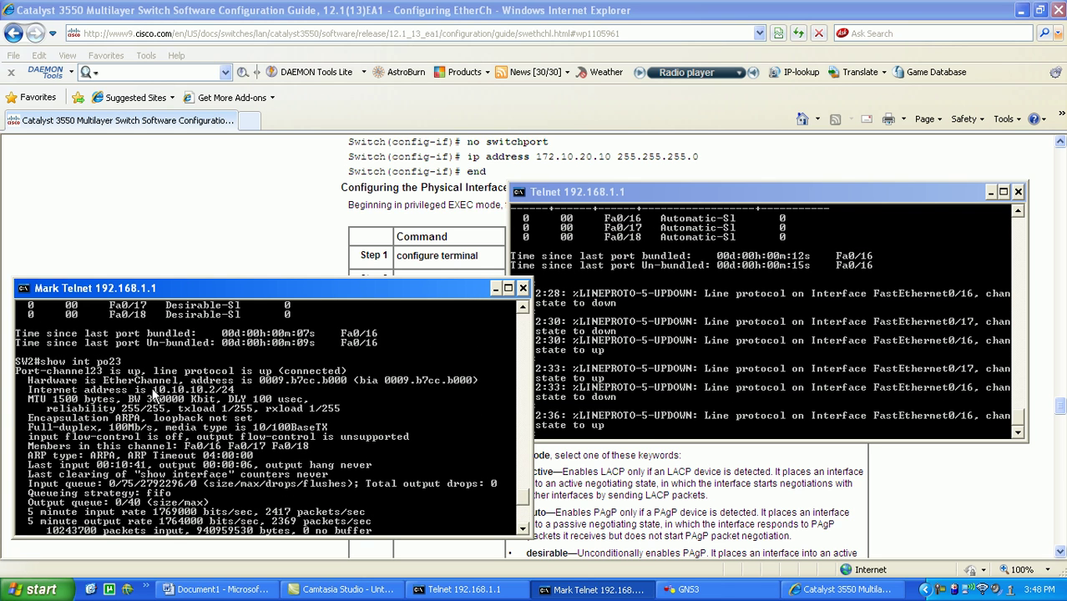
{"action": "left_click_drag", "start_coordinate": [153, 393], "coordinate": [233, 396]}
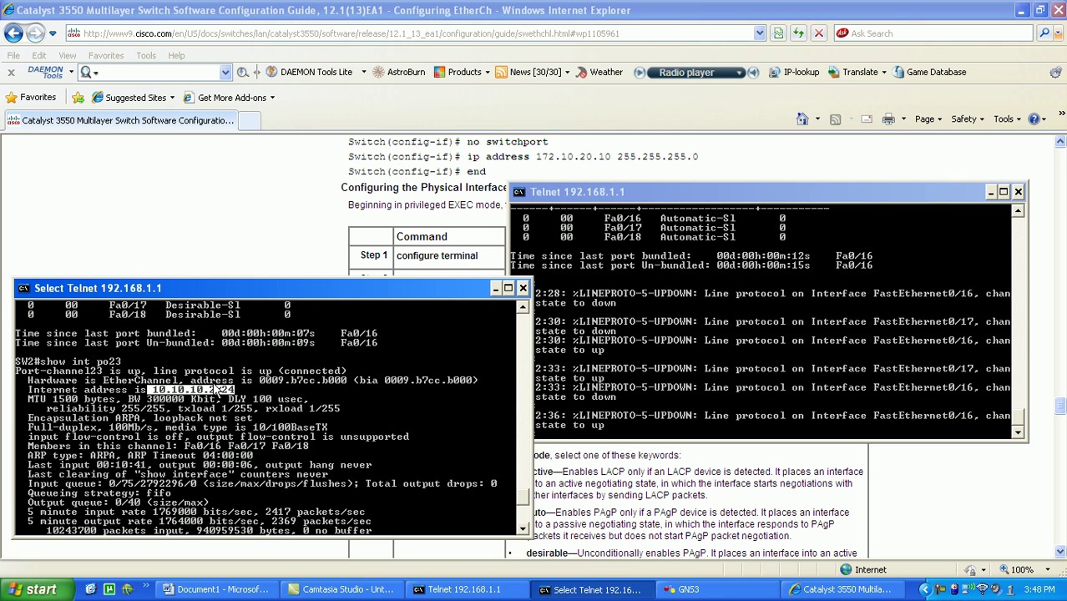
{"action": "scroll", "coordinate": [251, 436], "scroll_direction": "down", "scroll_amount": 8}
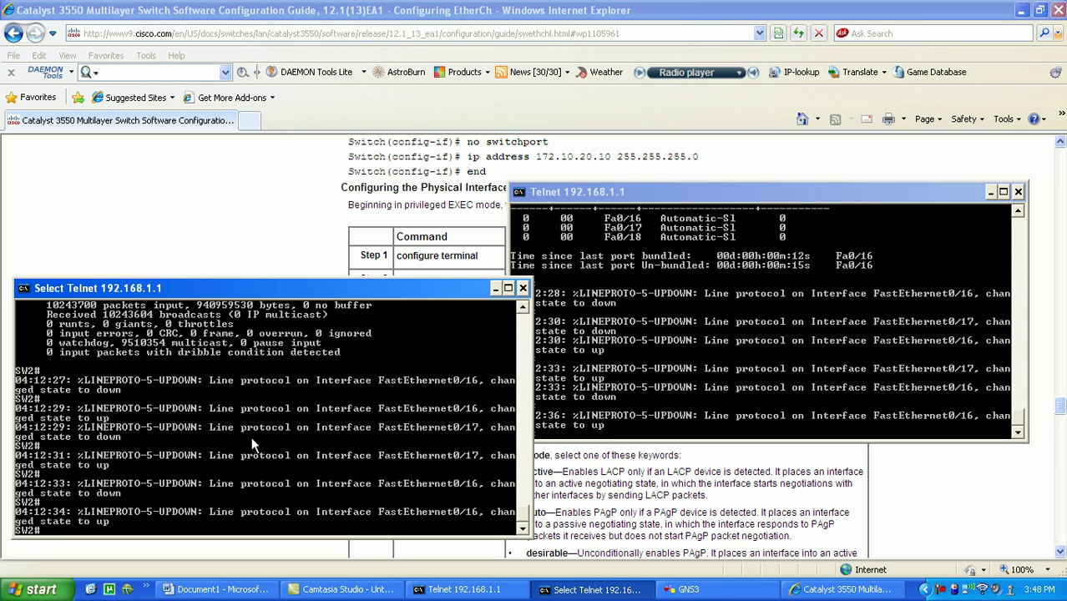
Step: Ping 10.10.10.3 from SW2 five times until replies reach 100 percent success
{"action": "type", "text": "ping 10."}
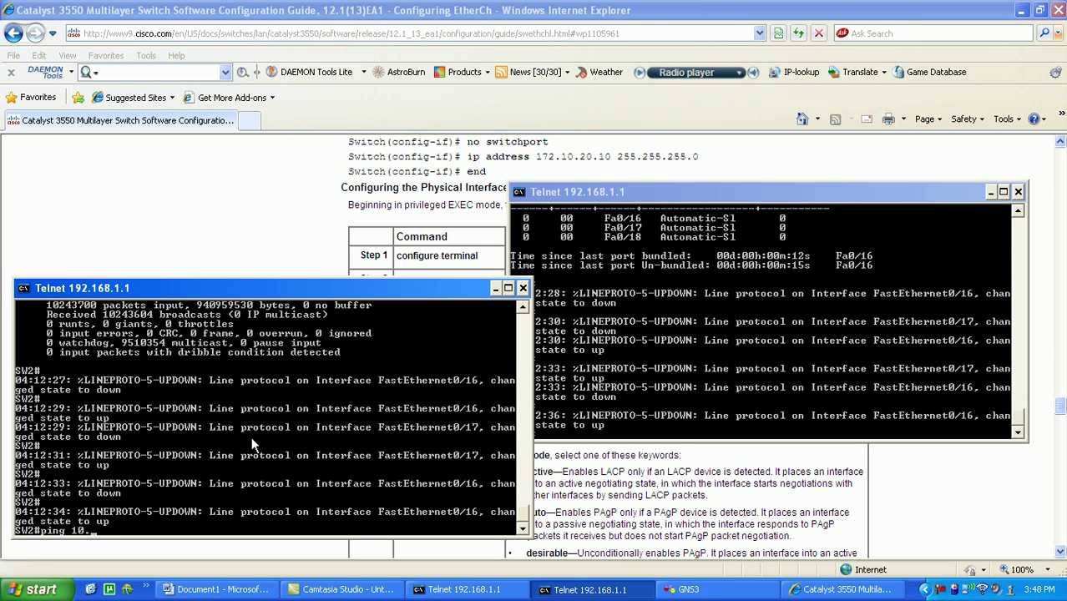
{"action": "type", "text": "10.10.3"}
{"action": "key", "text": "Return"}
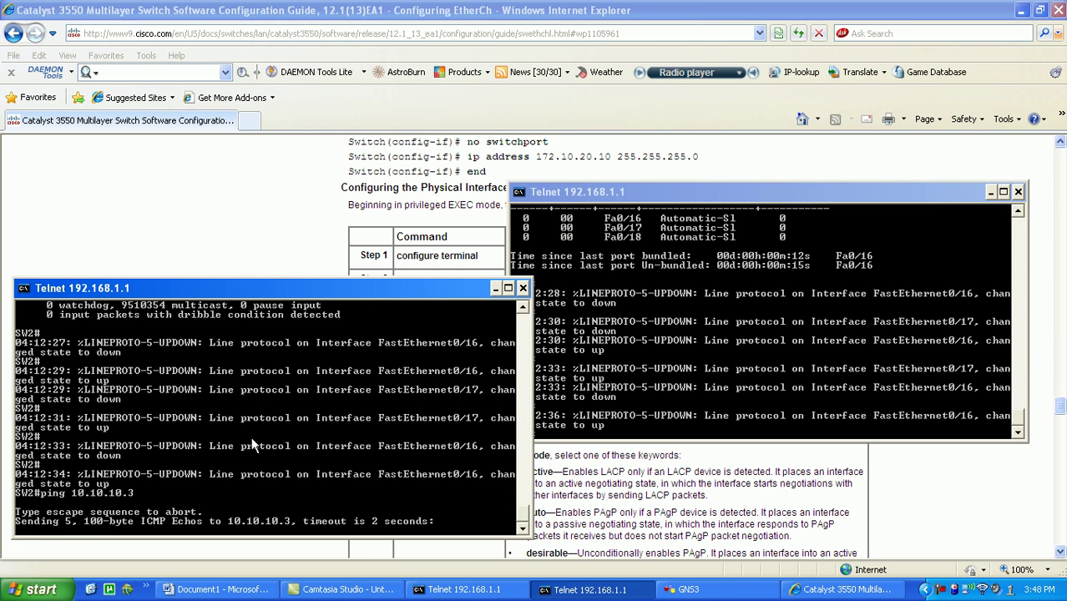
{"action": "key", "text": "Up"}
{"action": "key", "text": "Return"}
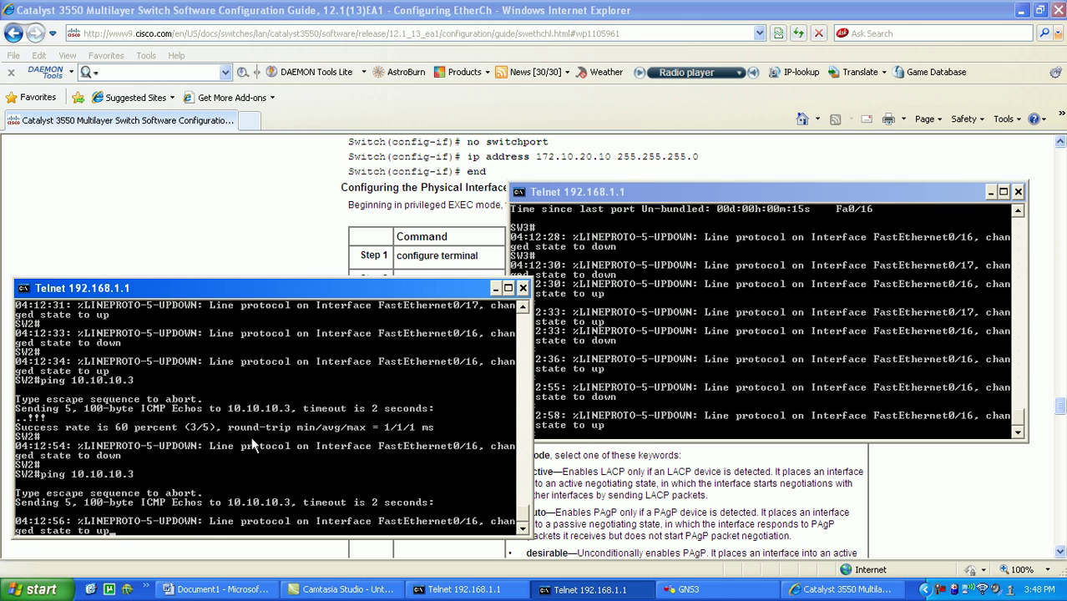
{"action": "key", "text": "Up"}
{"action": "key", "text": "Return"}
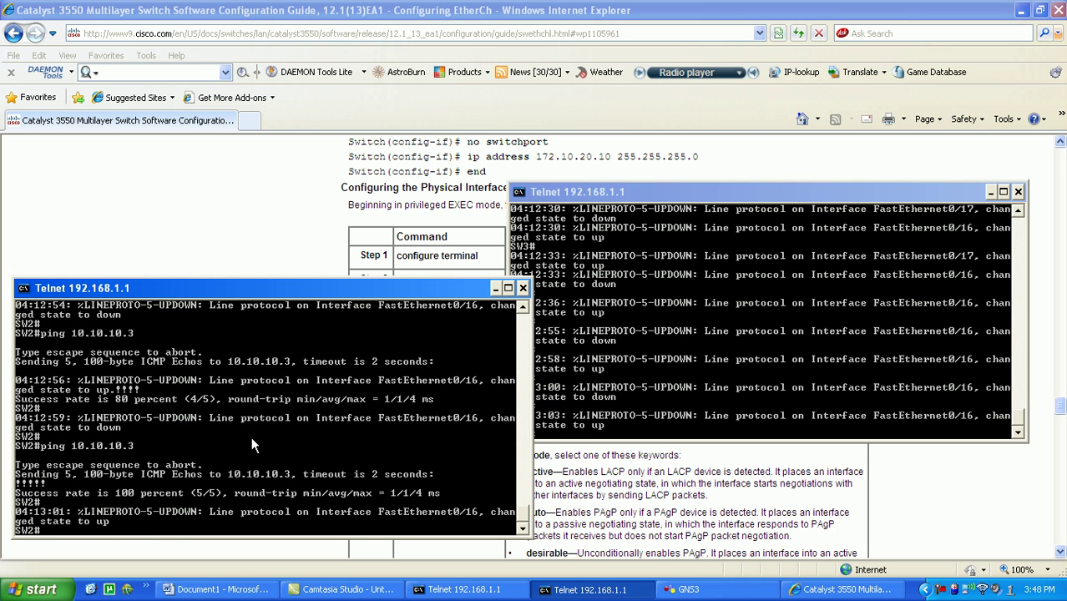
{"action": "key", "text": "Up"}
{"action": "key", "text": "Return"}
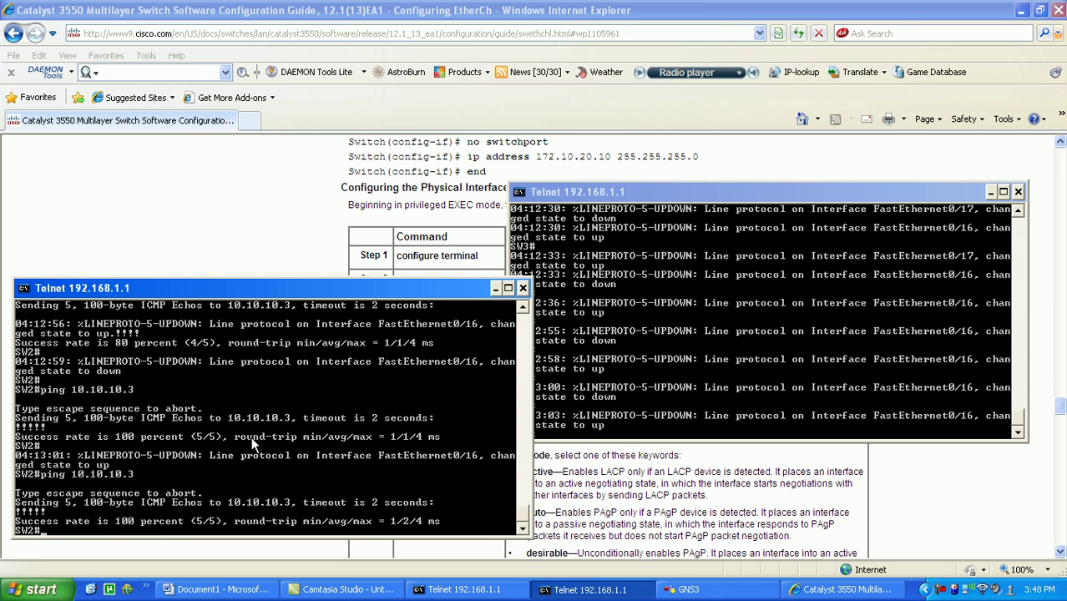
{"action": "key", "text": "Up"}
{"action": "key", "text": "Return"}
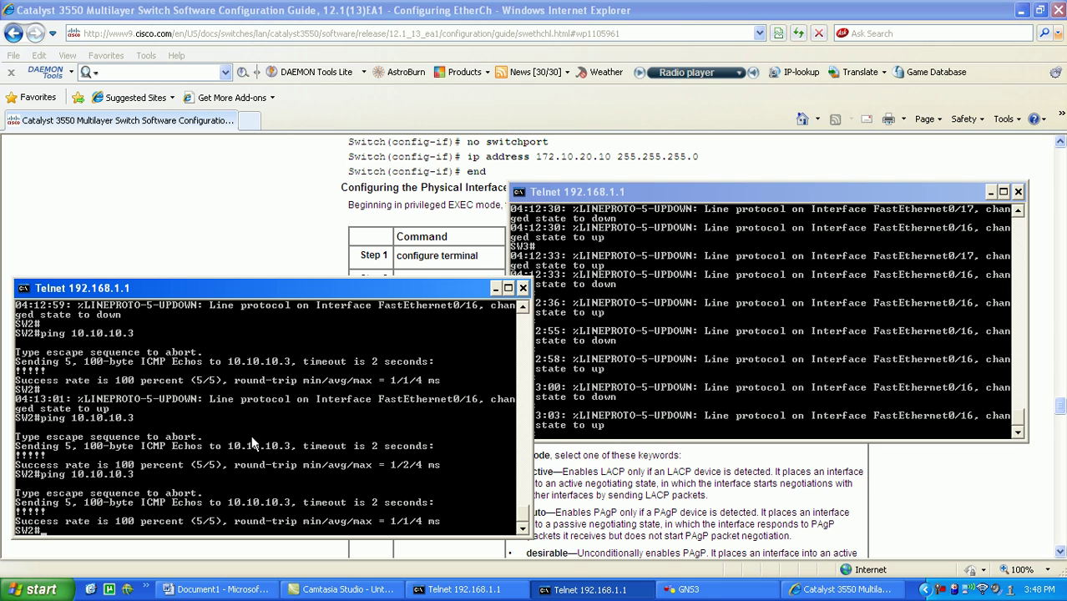
Step: Show SW2's Port-channel23 EtherChannel details with 'show int po23 etherchannel'
{"action": "type", "text": "show int po23 ether"}
{"action": "key", "text": "Tab"}
{"action": "key", "text": "Return"}
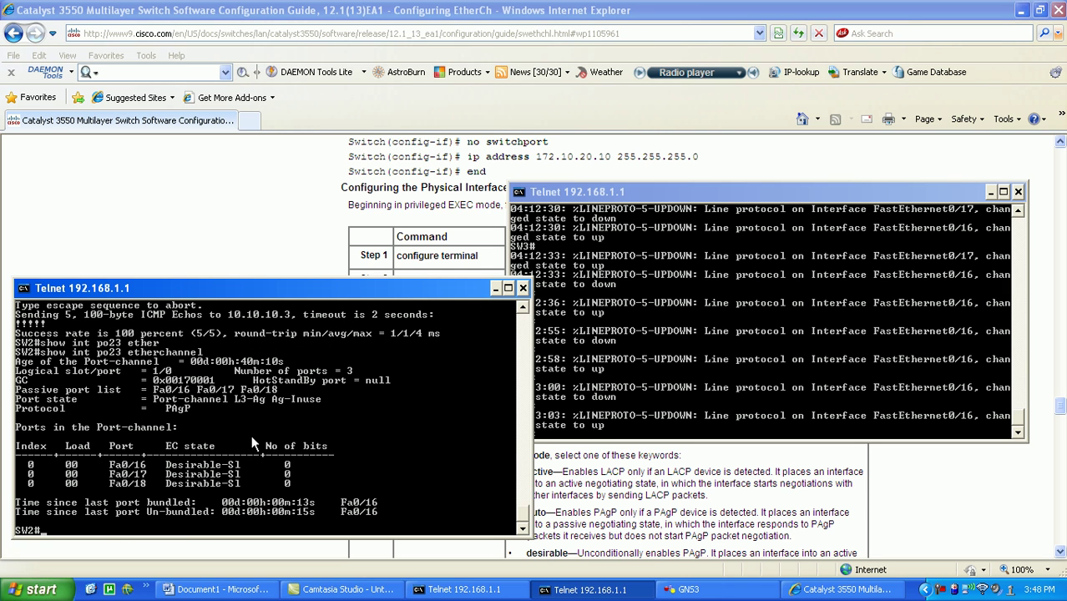
Step: Run 'show int po23 etherchannel' on SW3, listing Fa0/16, Fa0/17 and Fa0/18
{"action": "left_click", "coordinate": [680, 373]}
{"action": "type", "text": "show int po23 etherchannel"}
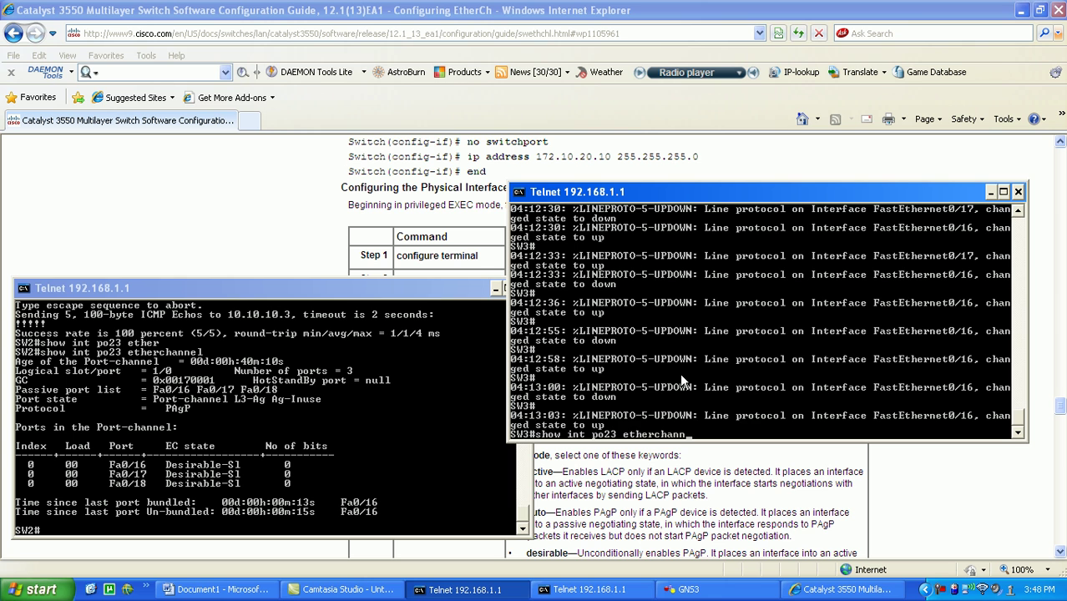
{"action": "key", "text": "Return"}
{"action": "key", "text": "Return"}
{"action": "key", "text": "Return"}
{"action": "key", "text": "Return"}
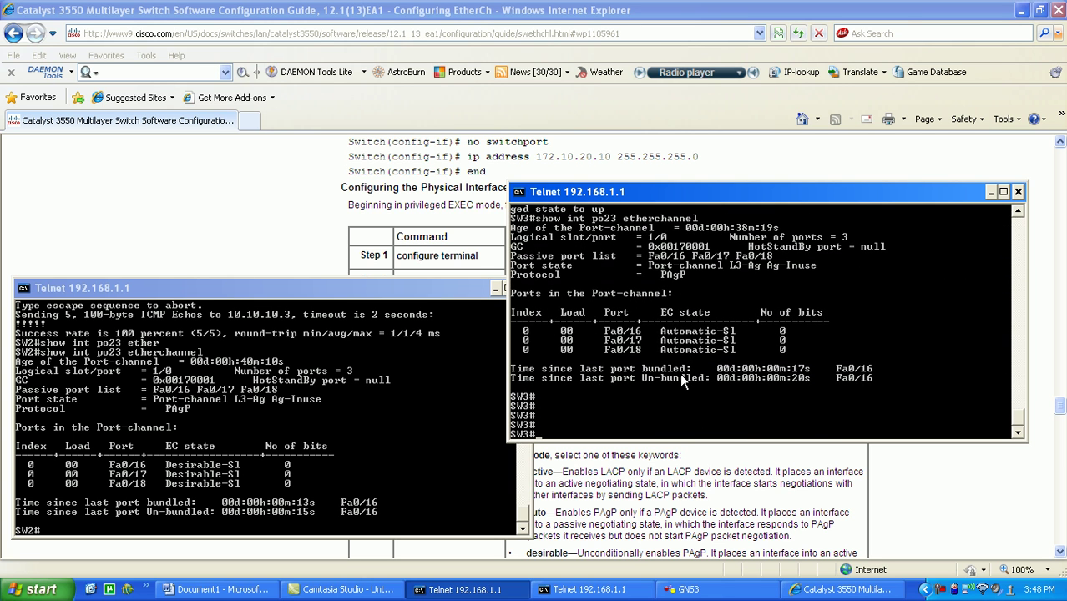
{"action": "key", "text": "Return"}
{"action": "key", "text": "Return"}
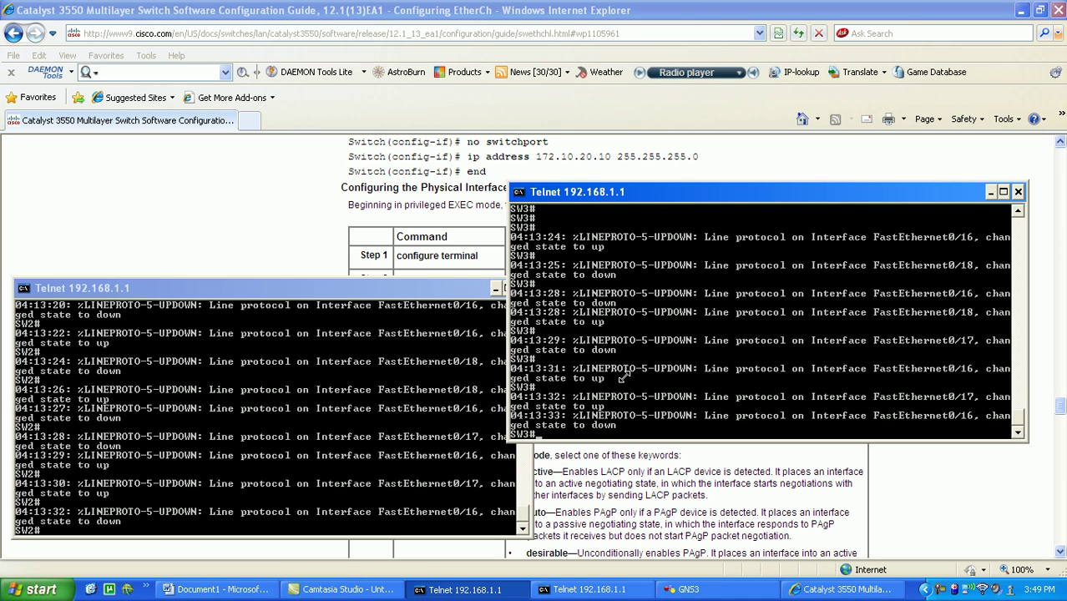
Step: Bring up GNS3's Etherchannel Lab topology showing SW2 and SW3 linked over FA16-18
{"action": "left_click", "coordinate": [710, 591]}
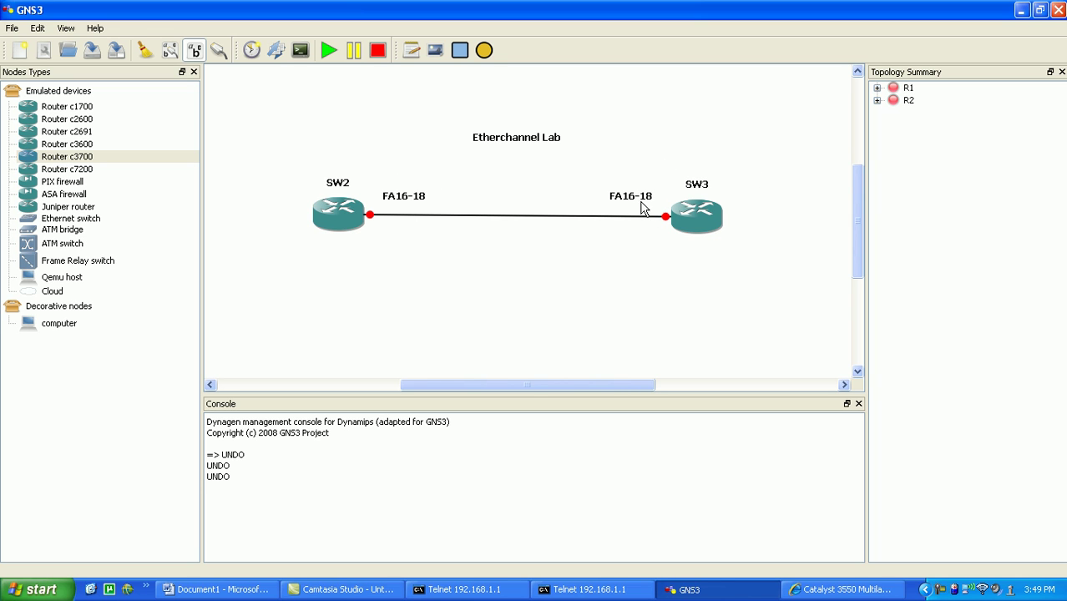
{"action": "left_click", "coordinate": [489, 142]}
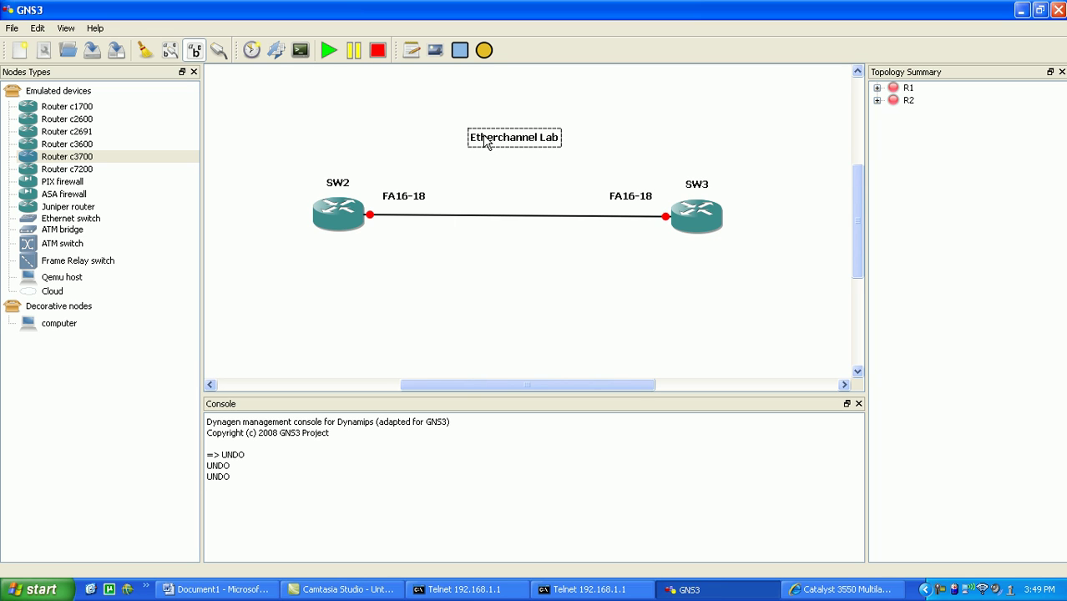
{"action": "left_click", "coordinate": [481, 171]}
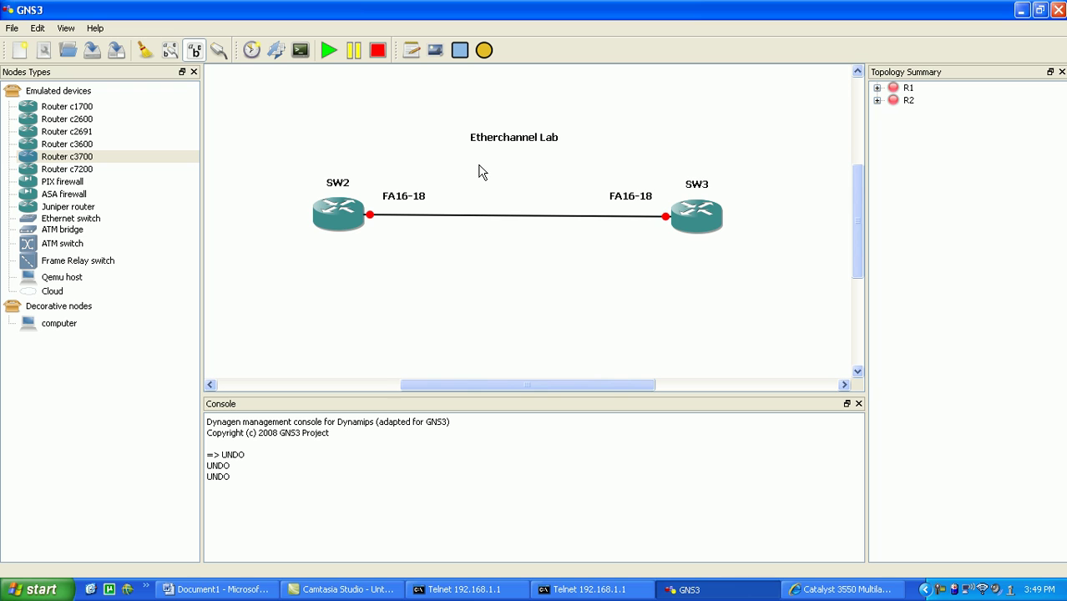